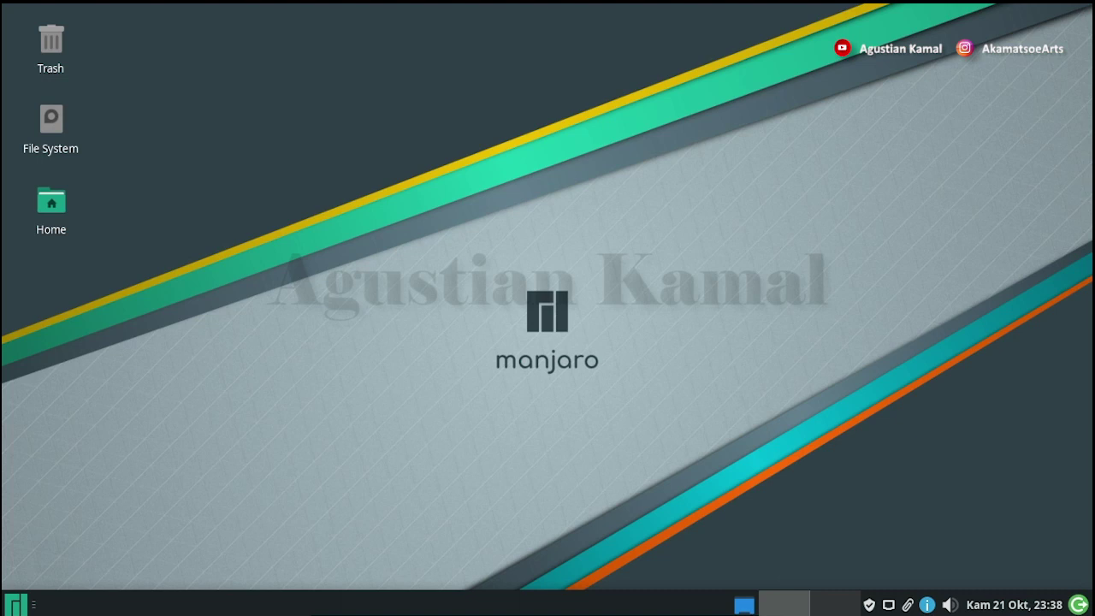
- Open a terminal and run sudo pacman -Syy, entering the password to force-refresh the package databases
{"action": "left_click", "coordinate": [30, 604]}
{"action": "left_click", "coordinate": [112, 263]}
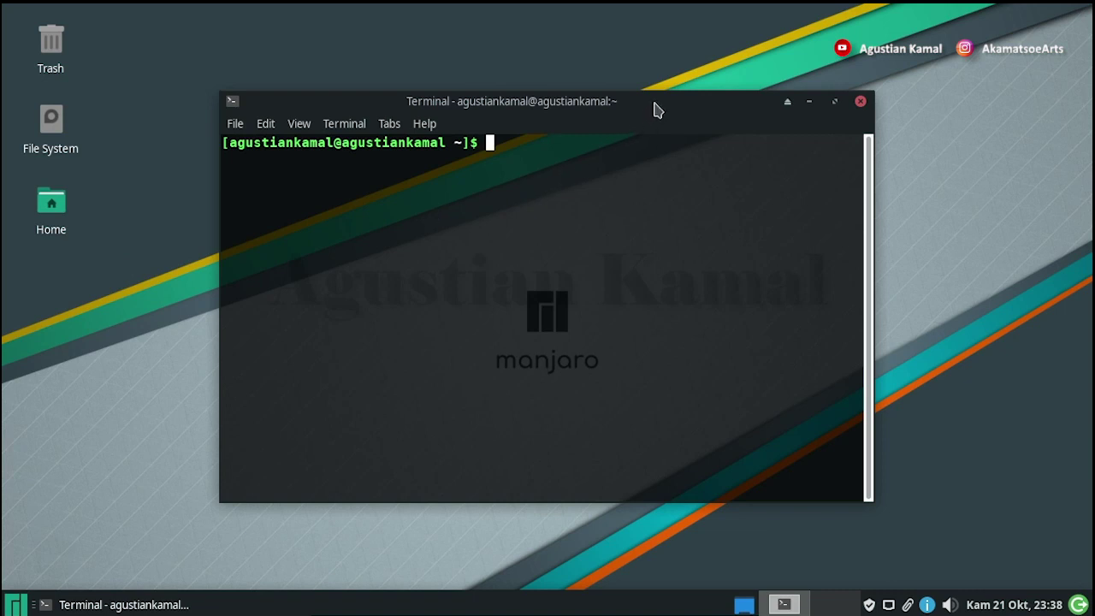
{"action": "left_click_drag", "start_coordinate": [654, 102], "coordinate": [676, 119]}
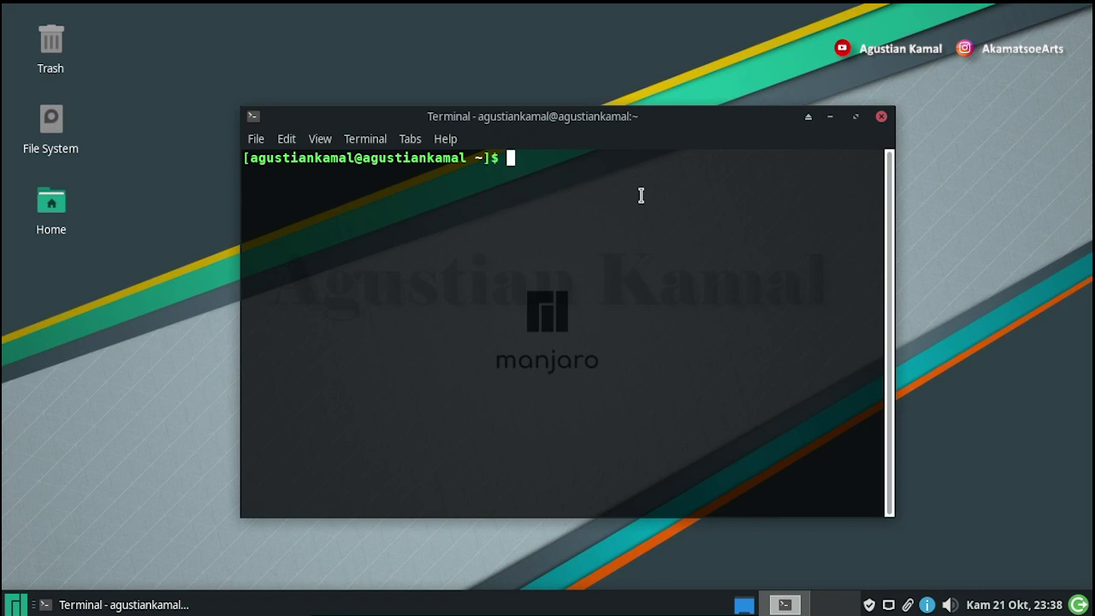
{"action": "type", "text": "sudo p"}
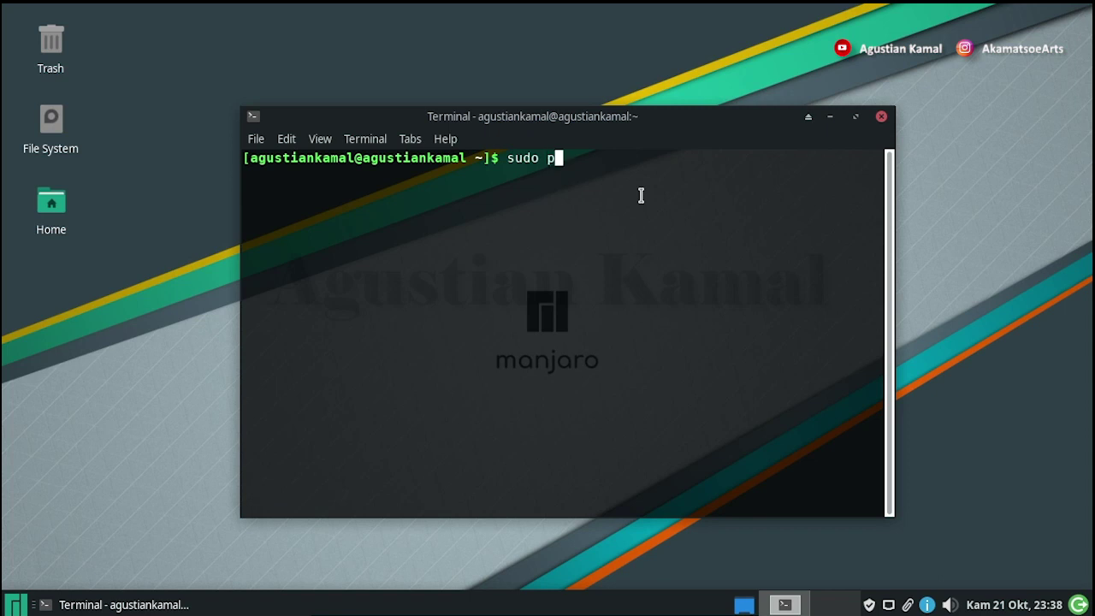
{"action": "type", "text": "acman -"}
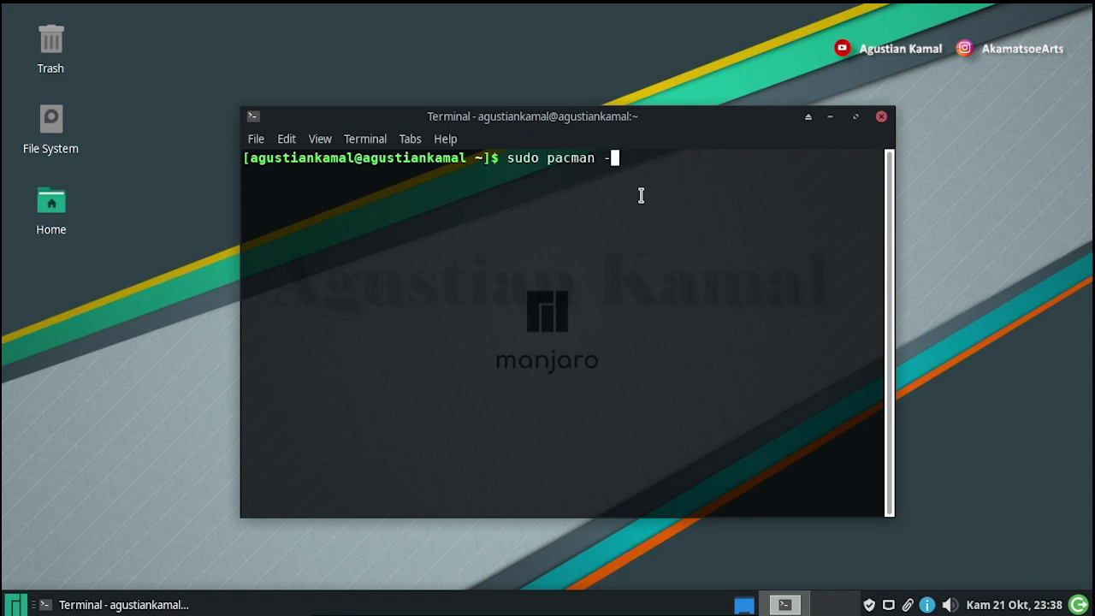
{"action": "type", "text": "Syy"}
{"action": "key", "text": "Return"}
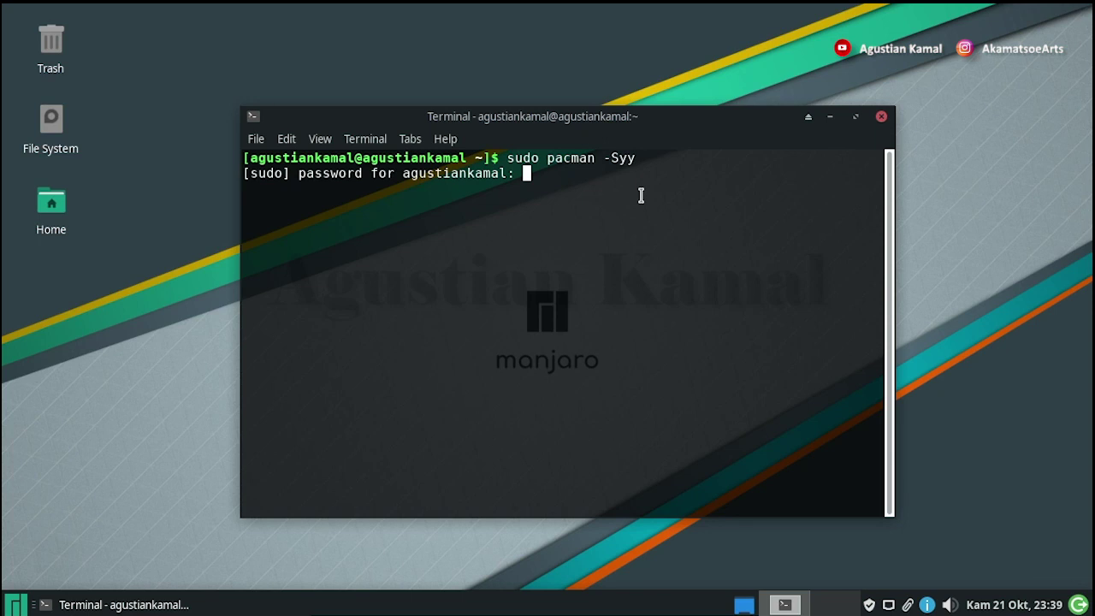
{"action": "key", "text": "Return"}
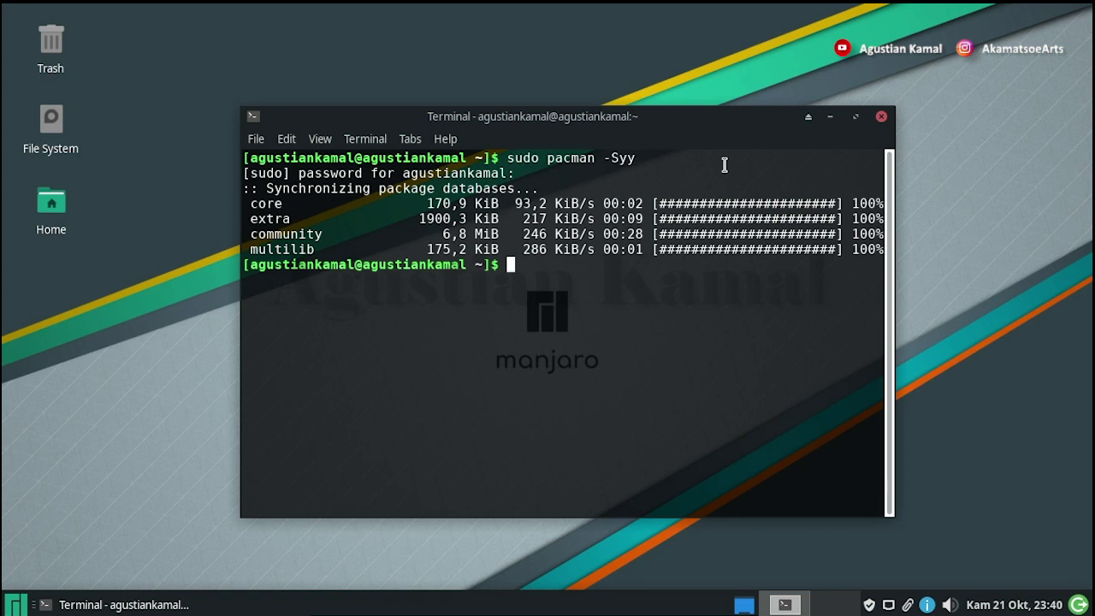
- Install refind with sudo pacman -S refind, accepting the keyring upgrade and then the install
{"action": "type", "text": "sudo pac"}
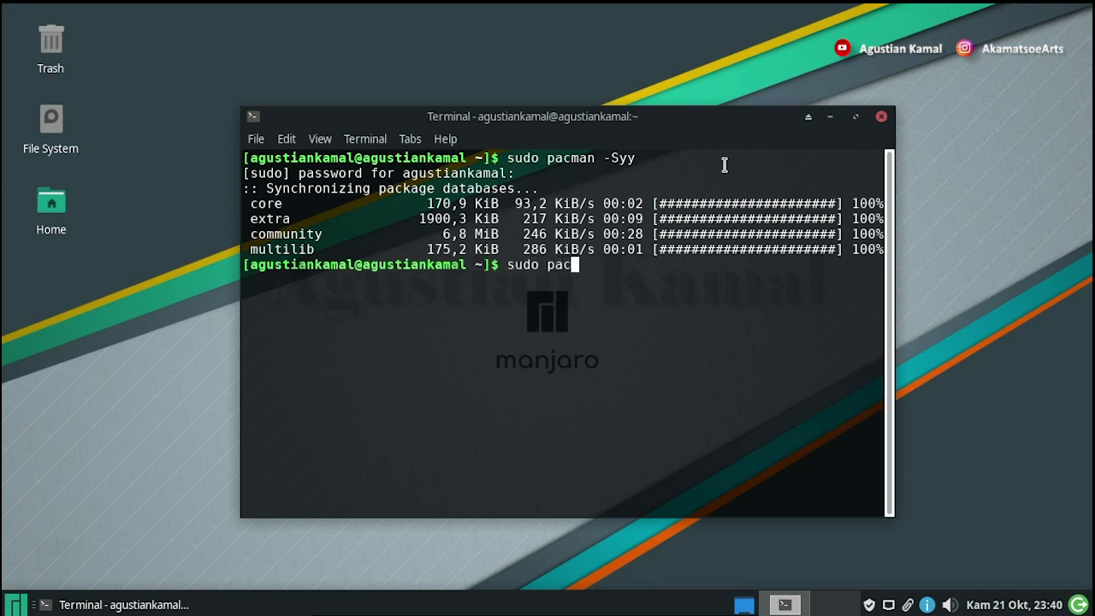
{"action": "type", "text": "man -S refind"}
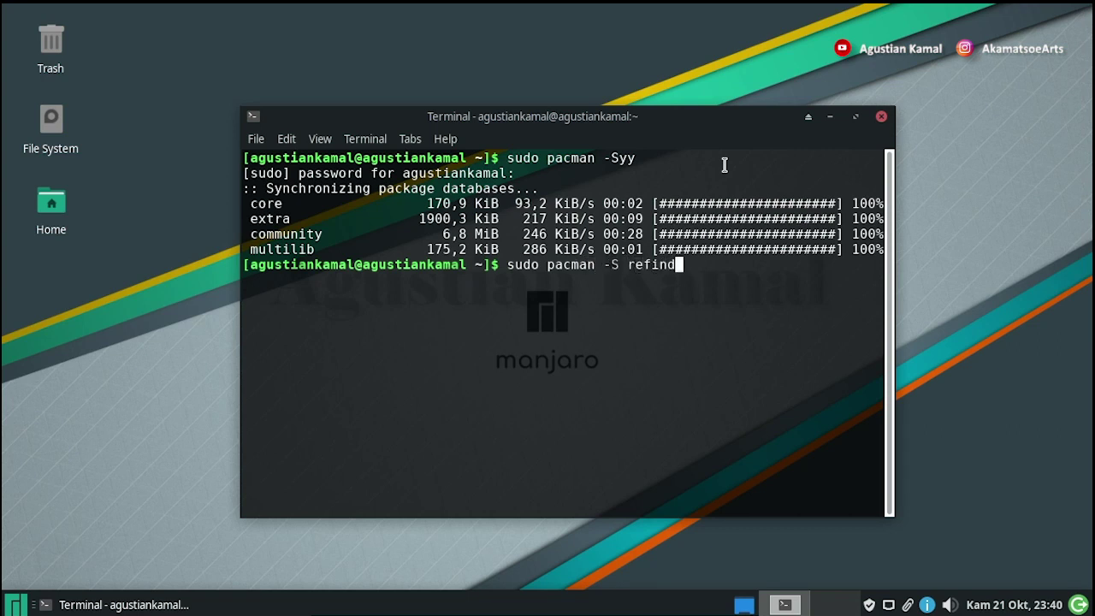
{"action": "key", "text": "Return"}
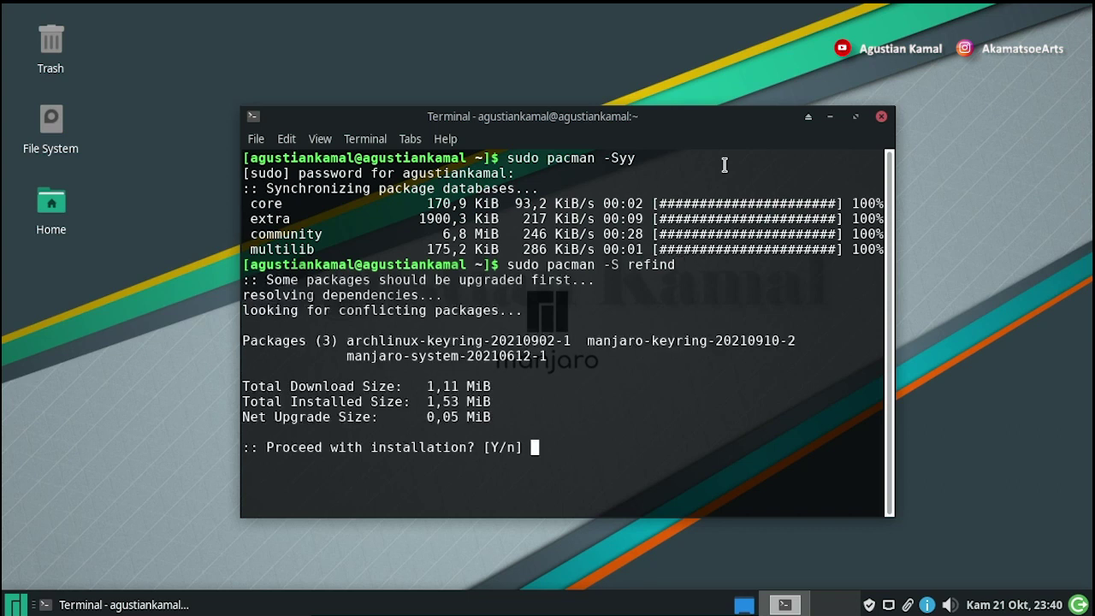
{"action": "type", "text": "y"}
{"action": "key", "text": "Return"}
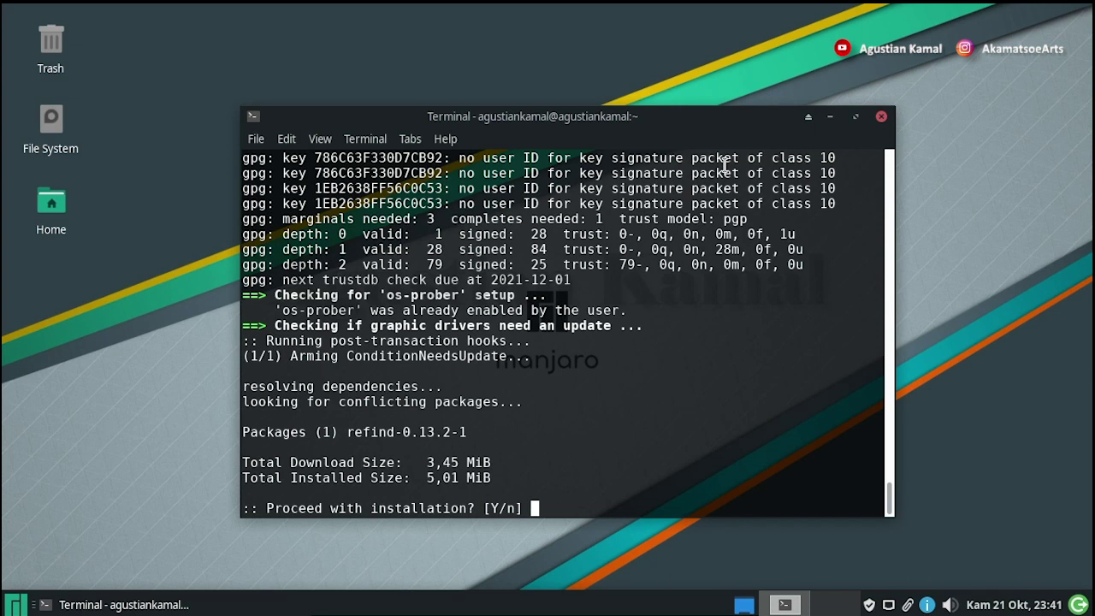
{"action": "type", "text": "y"}
{"action": "key", "text": "Return"}
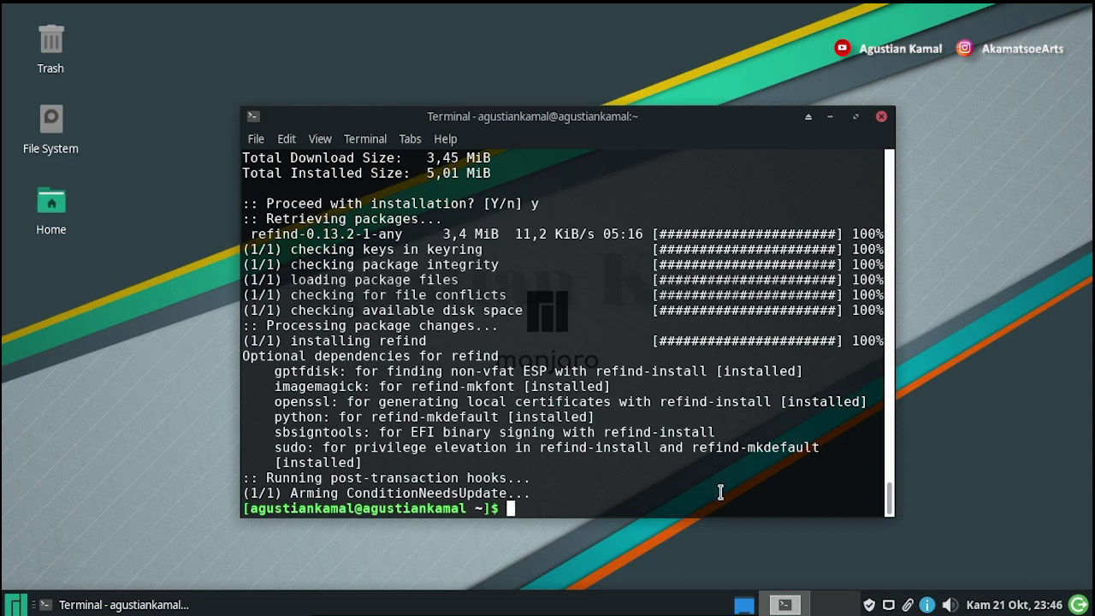
- Run sudo refind-install with the account password to install rEFInd as the boot manager
{"action": "type", "text": "sudo refi"}
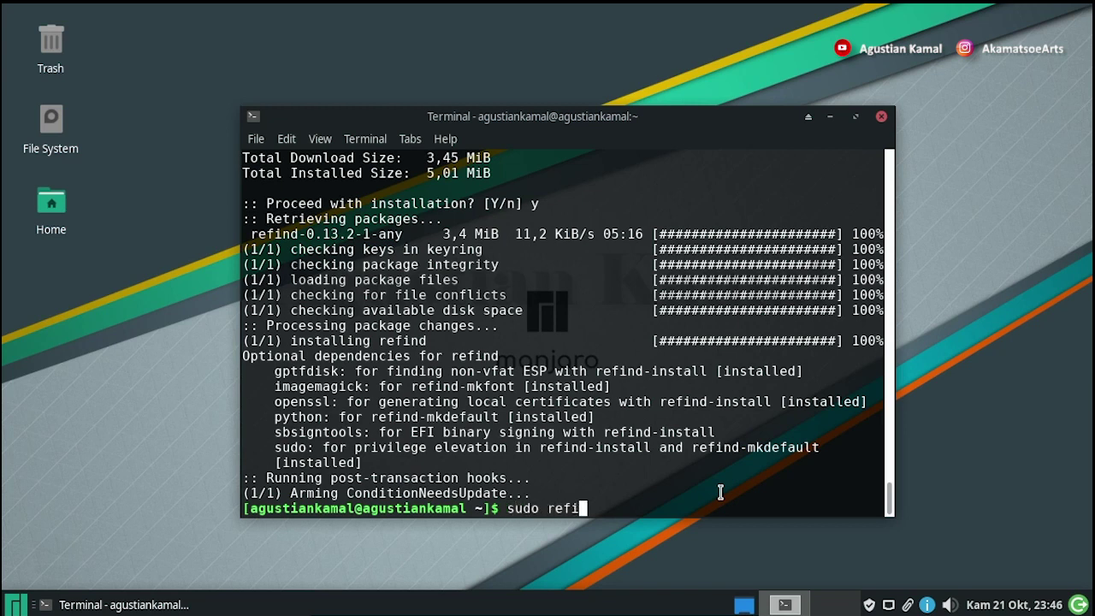
{"action": "type", "text": "nd-install"}
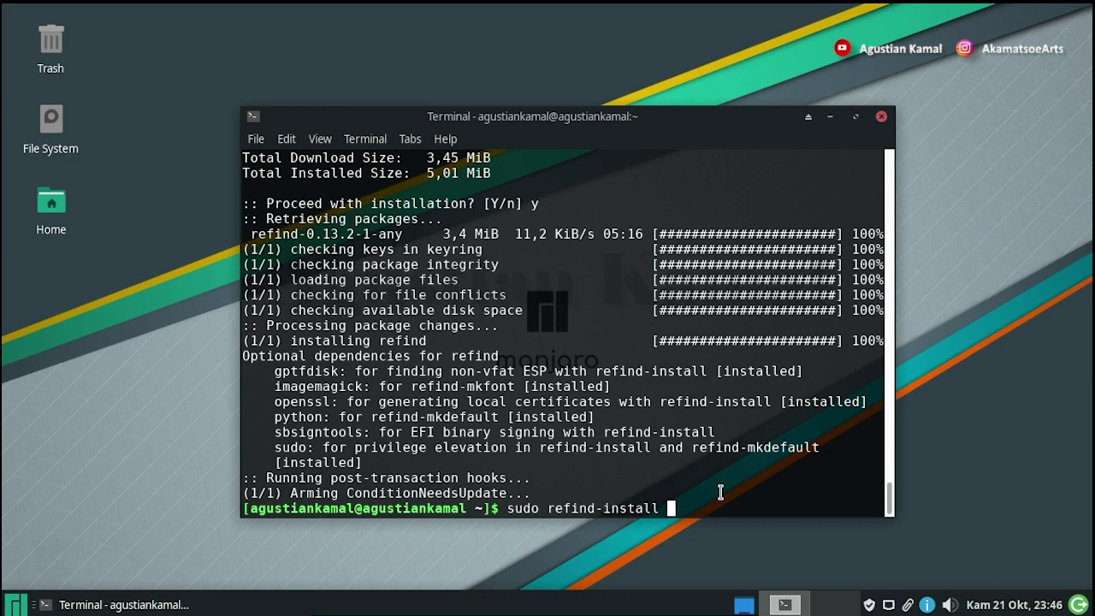
{"action": "key", "text": "Return"}
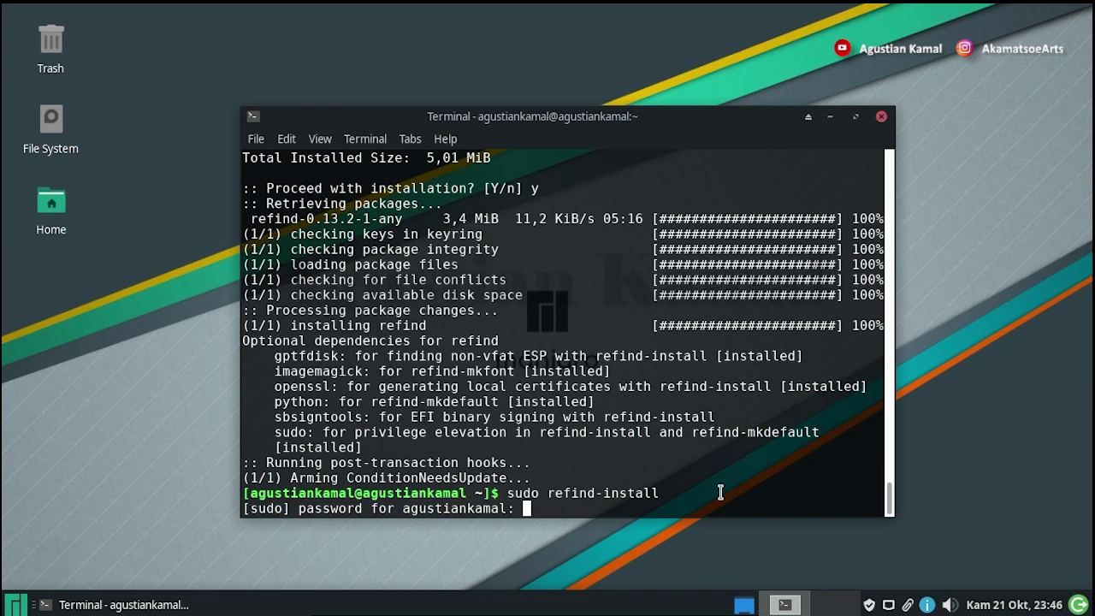
{"action": "key", "text": "Return"}
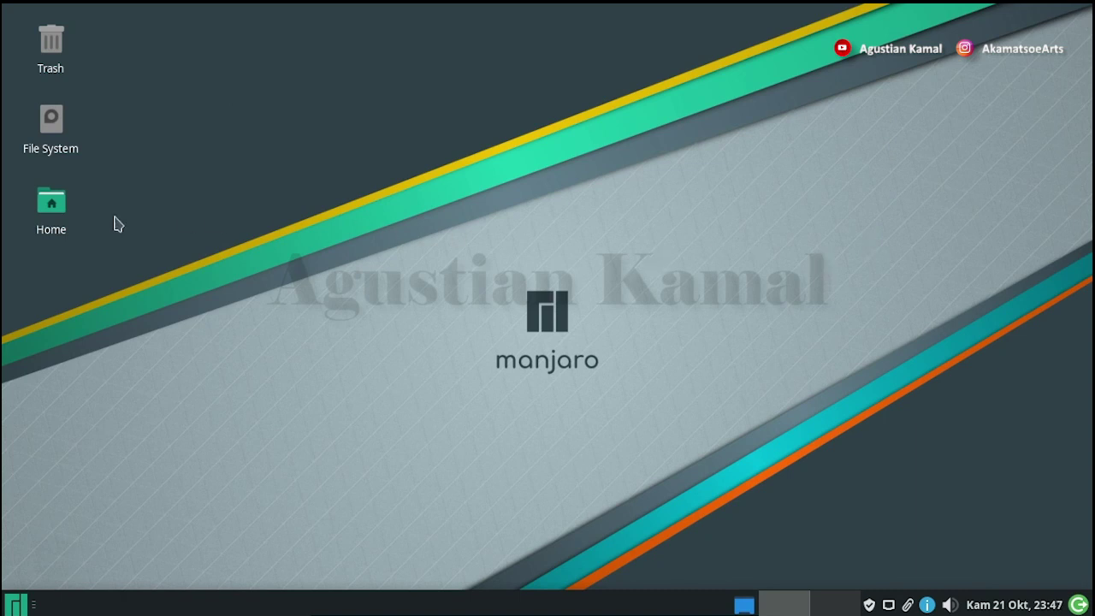
{"action": "double_click", "coordinate": [56, 212]}
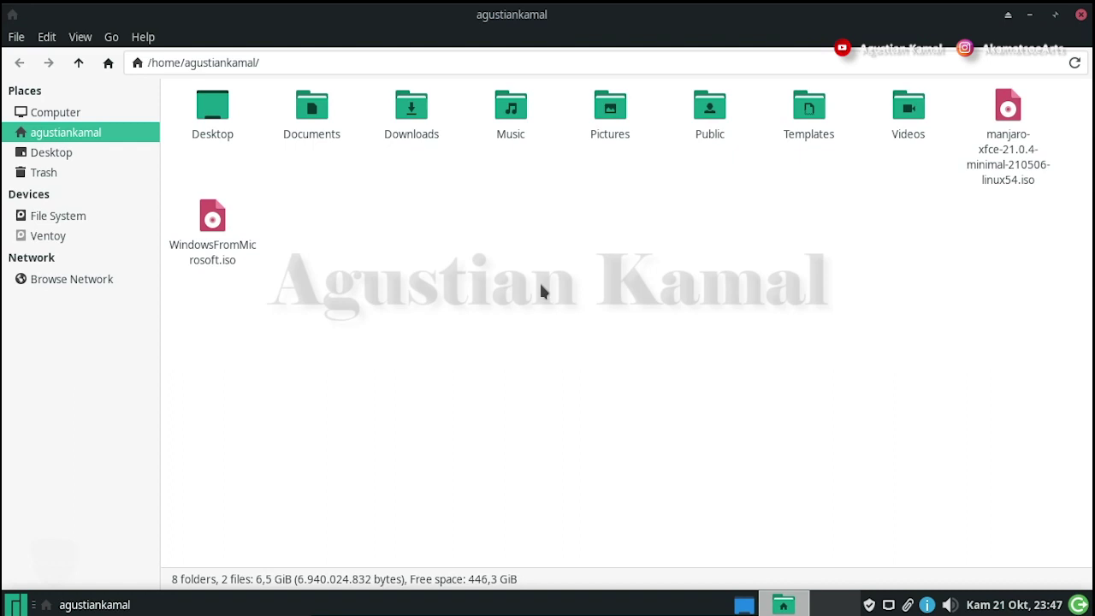
{"action": "left_click", "coordinate": [48, 235]}
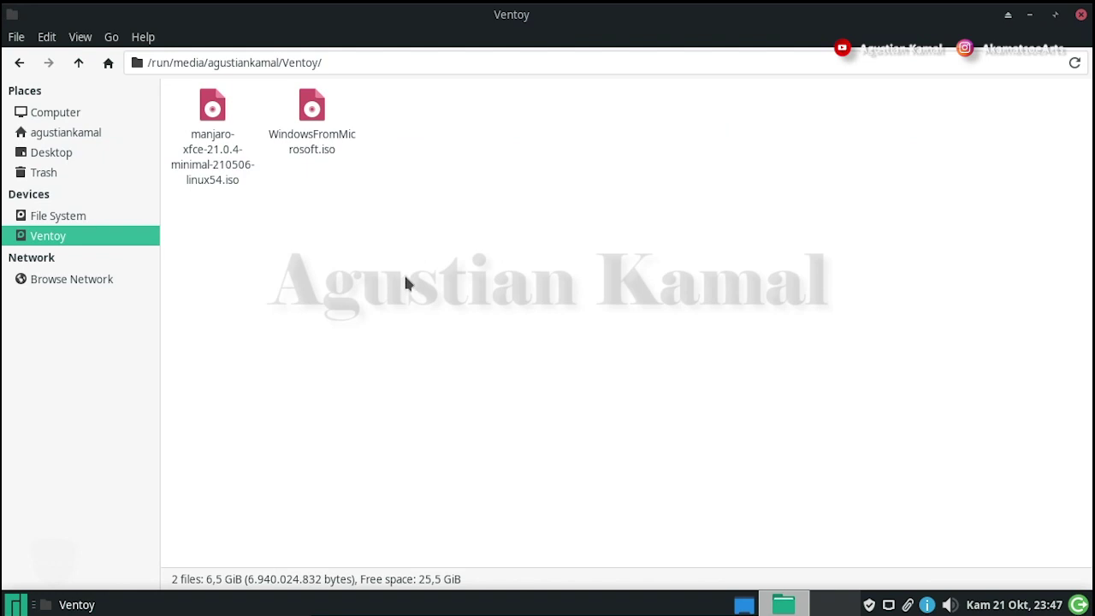
{"action": "left_click", "coordinate": [224, 162]}
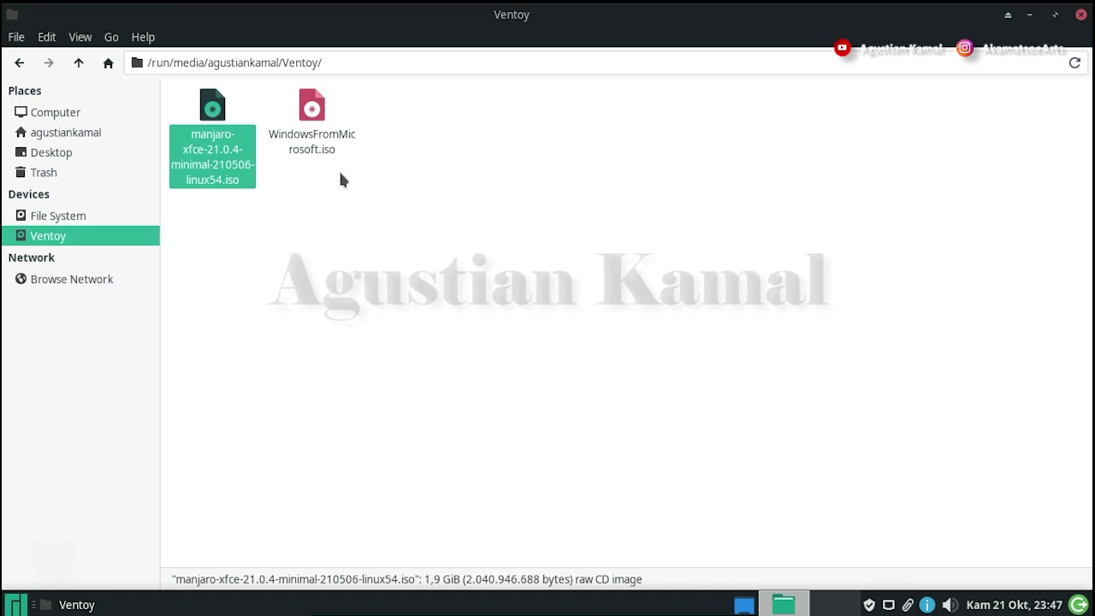
{"action": "left_click", "coordinate": [332, 139]}
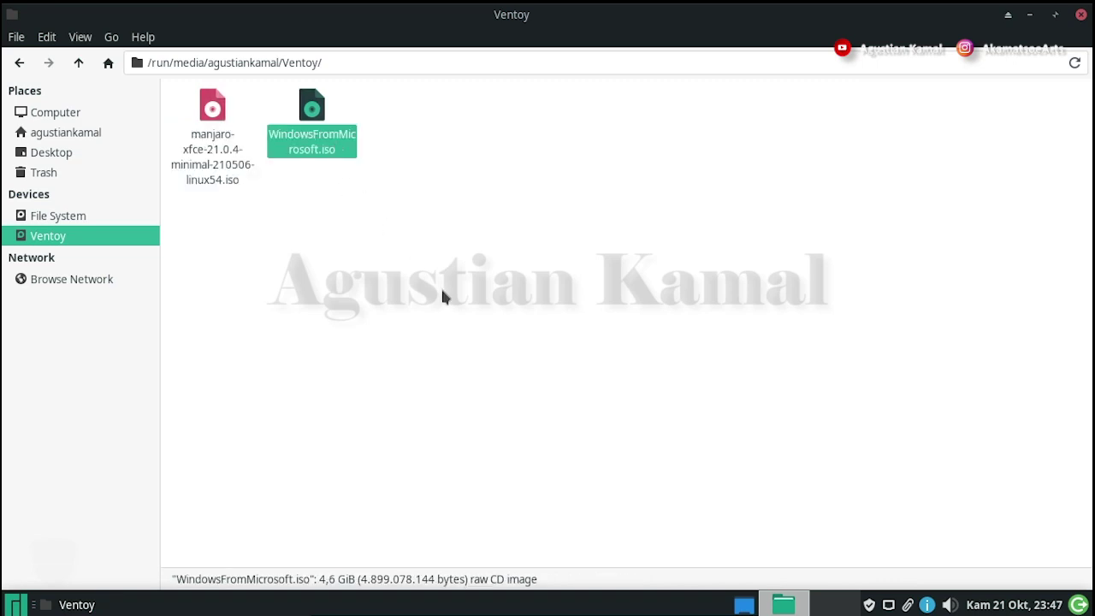
{"action": "left_click", "coordinate": [479, 267]}
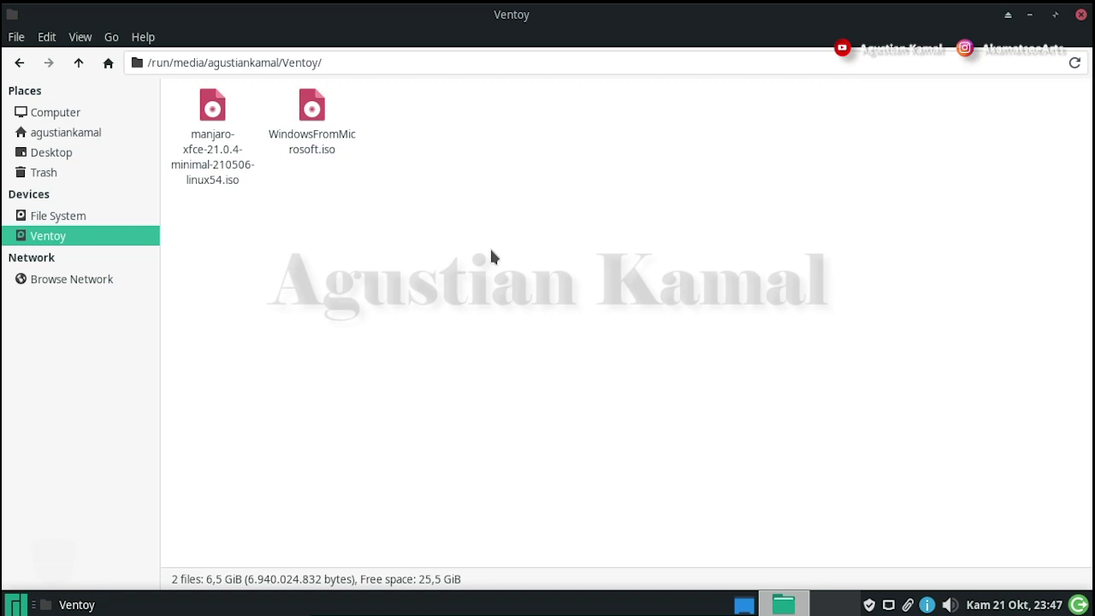
{"action": "left_click", "coordinate": [1081, 15]}
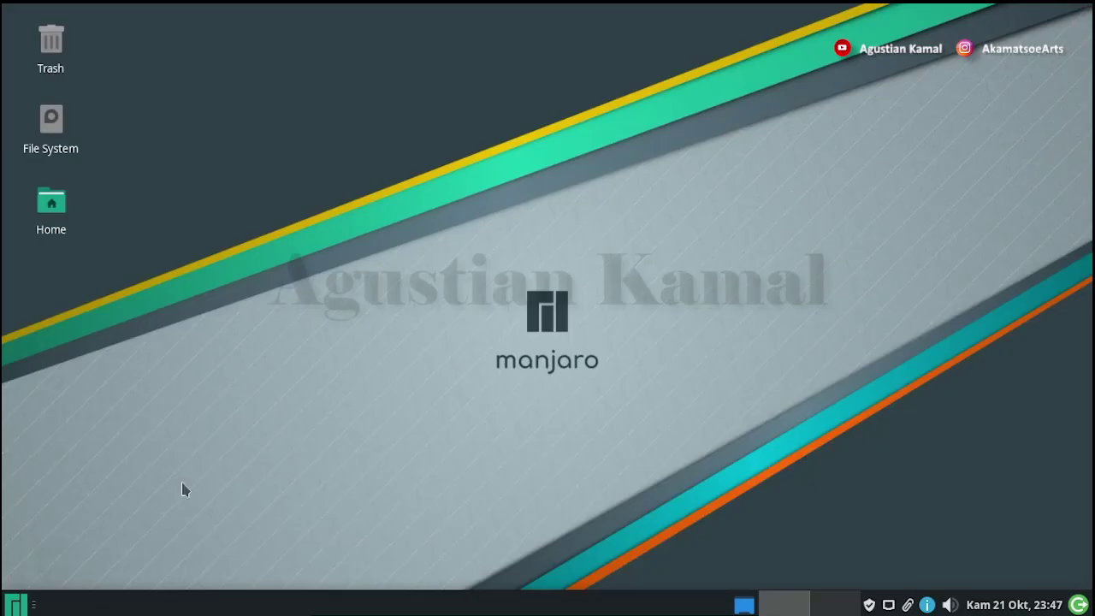
- Restart the computer from the Manjaro menu's Log out dialog
{"action": "left_click", "coordinate": [15, 605]}
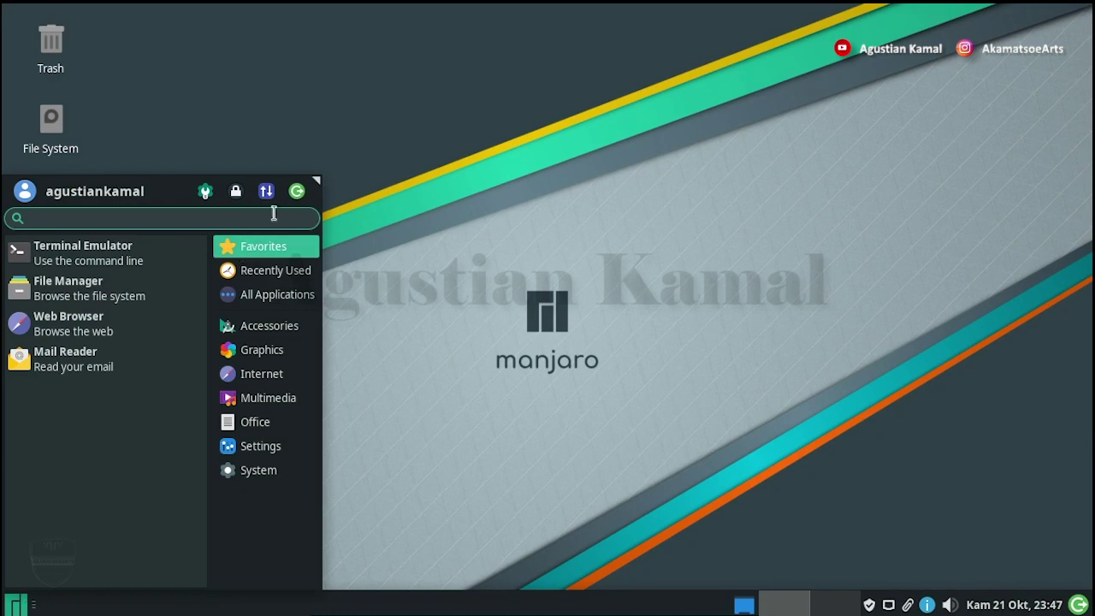
{"action": "left_click", "coordinate": [296, 190]}
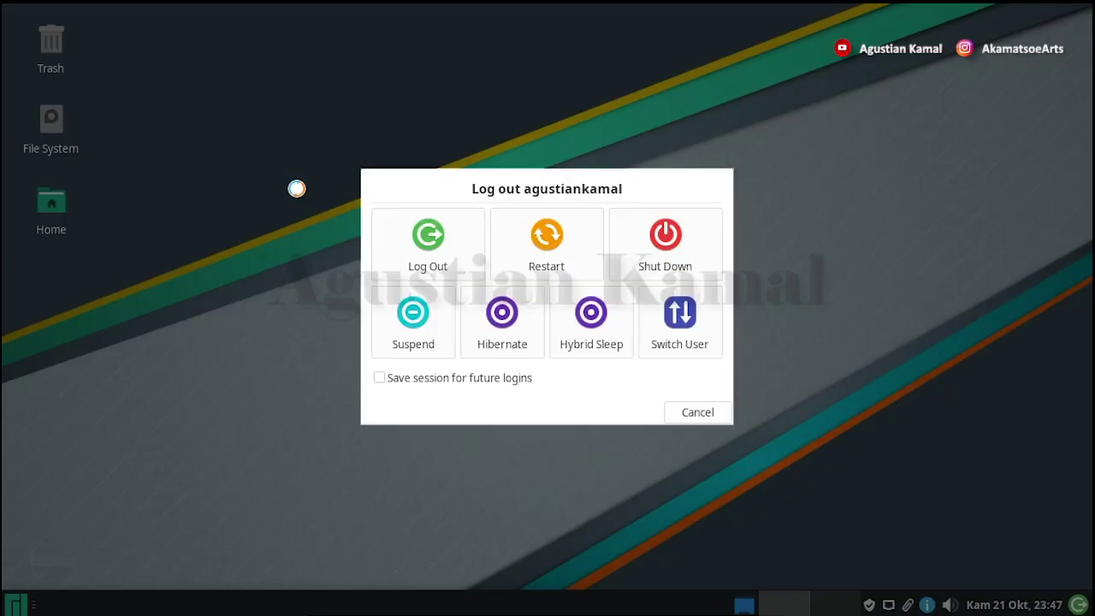
{"action": "left_click", "coordinate": [561, 253]}
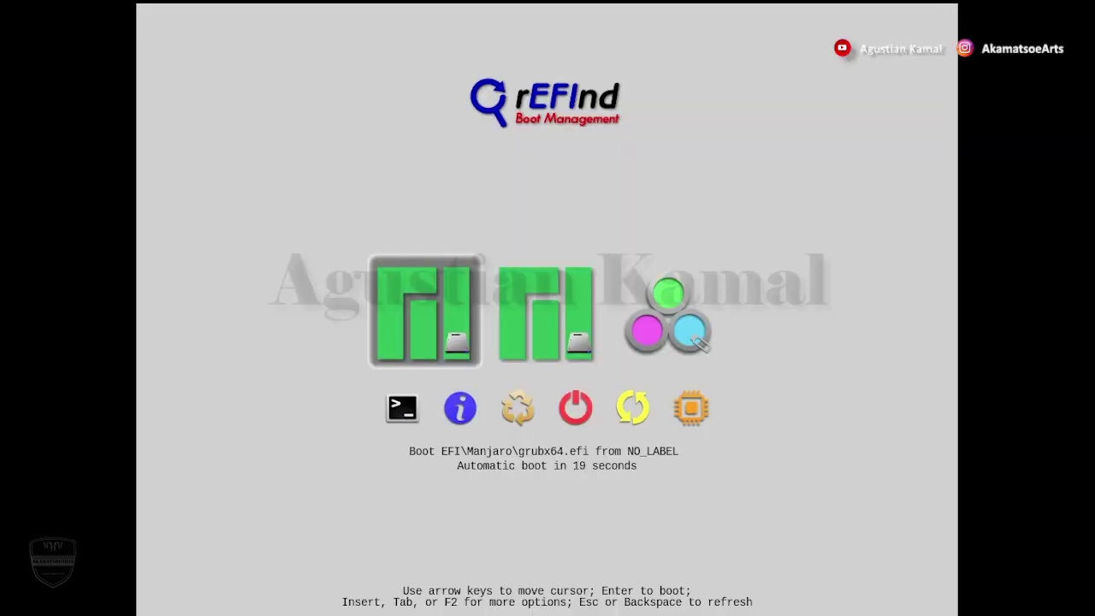
- Select 'Boot Fallback boot loader from VTOYEFI' in rEFInd and boot it
{"action": "key", "text": "Right"}
{"action": "key", "text": "Right"}
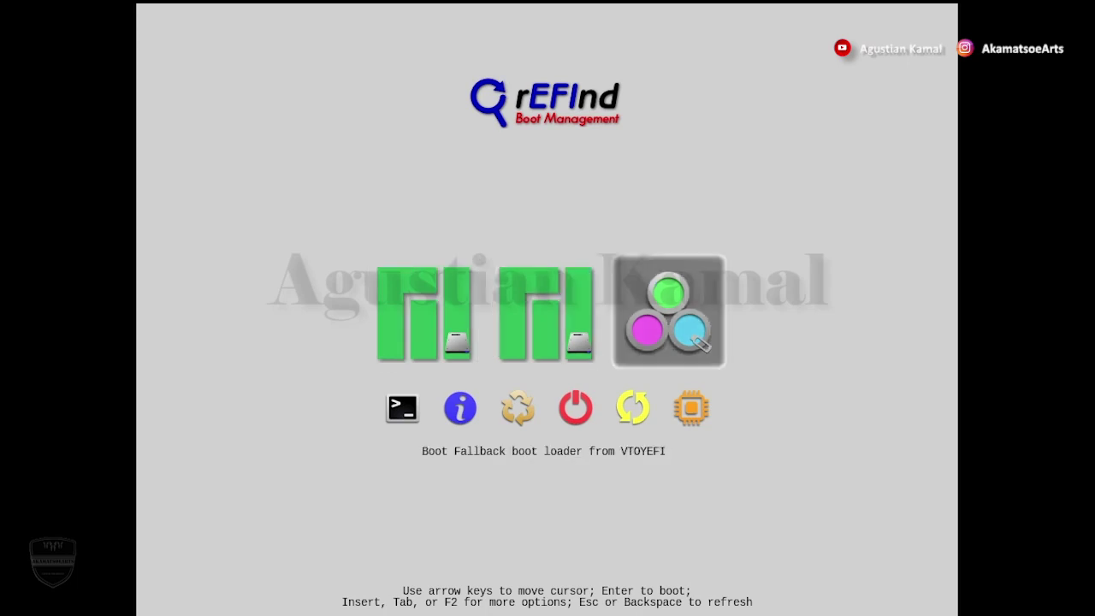
{"action": "key", "text": "Left"}
{"action": "key", "text": "Left"}
{"action": "key", "text": "Right"}
{"action": "key", "text": "Right"}
{"action": "key", "text": "Left"}
{"action": "key", "text": "Left"}
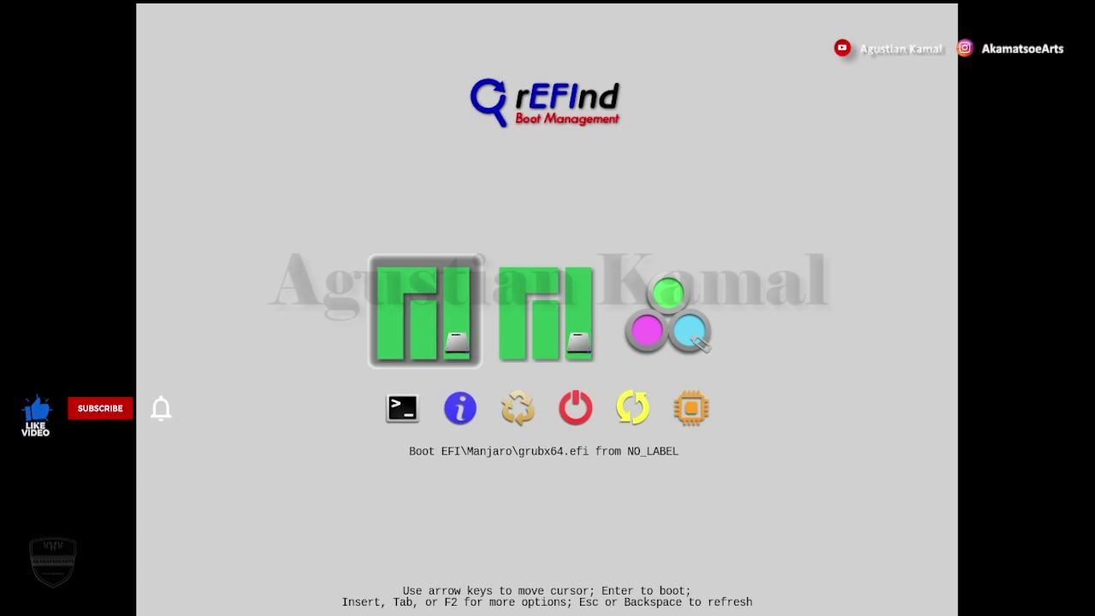
{"action": "key", "text": "Right"}
{"action": "key", "text": "Right"}
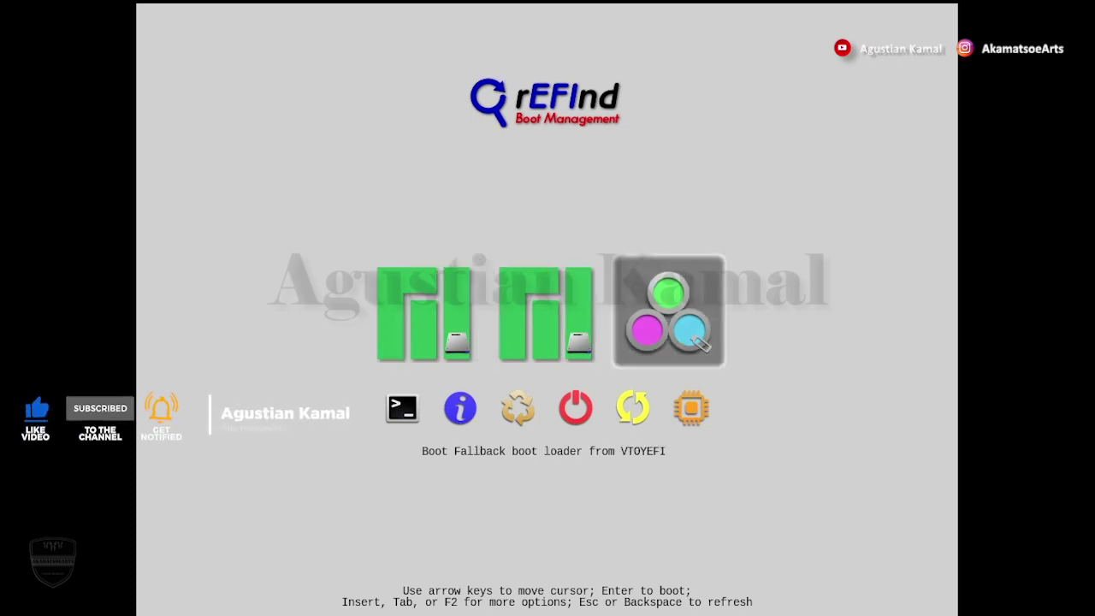
{"action": "key", "text": "Left"}
{"action": "key", "text": "Left"}
{"action": "key", "text": "Right"}
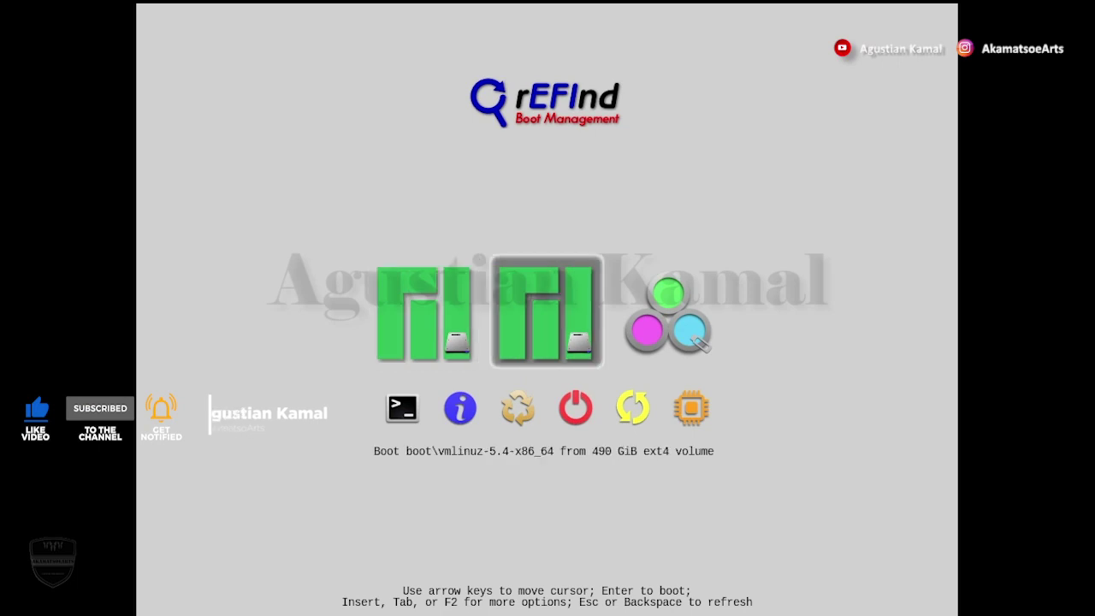
{"action": "key", "text": "Right"}
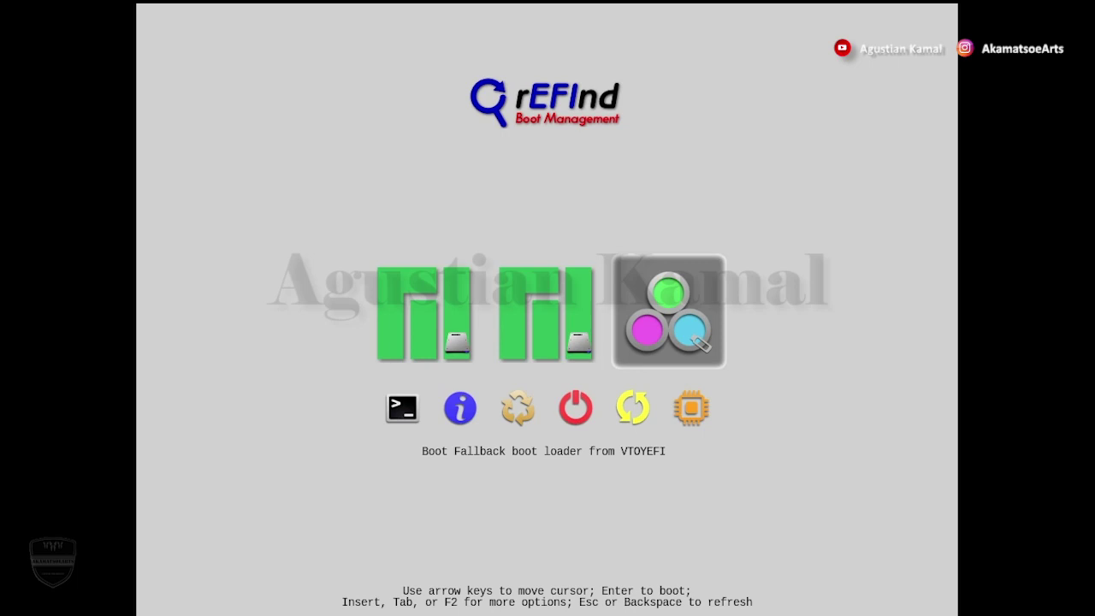
{"action": "key", "text": "Return"}
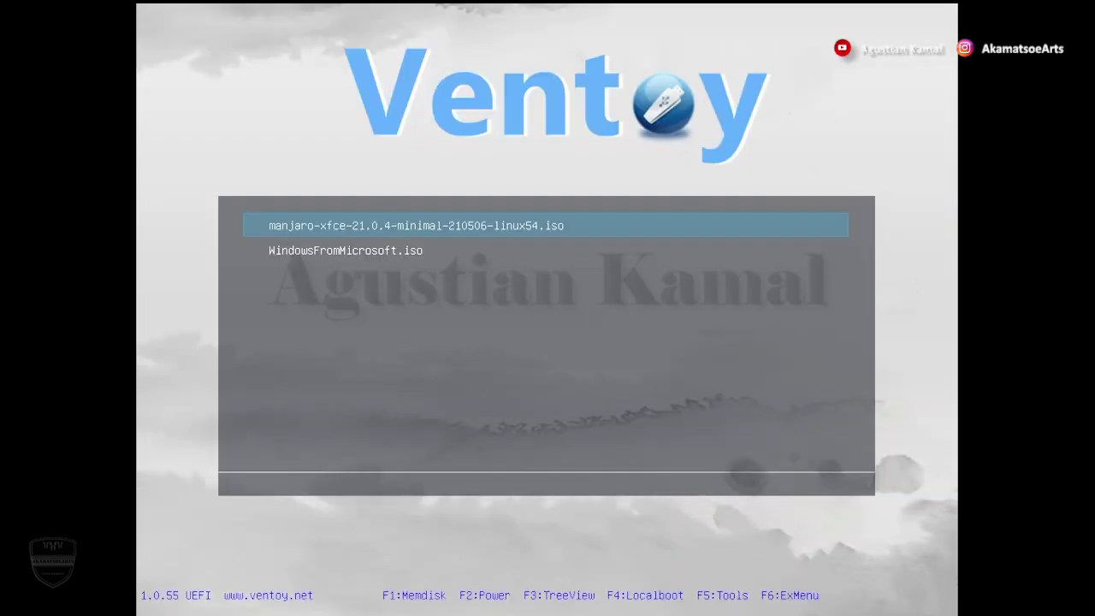
- Boot manjaro-xfce-21.0.4-minimal-210506-linux54.iso from the Ventoy menu
{"action": "key", "text": "Down"}
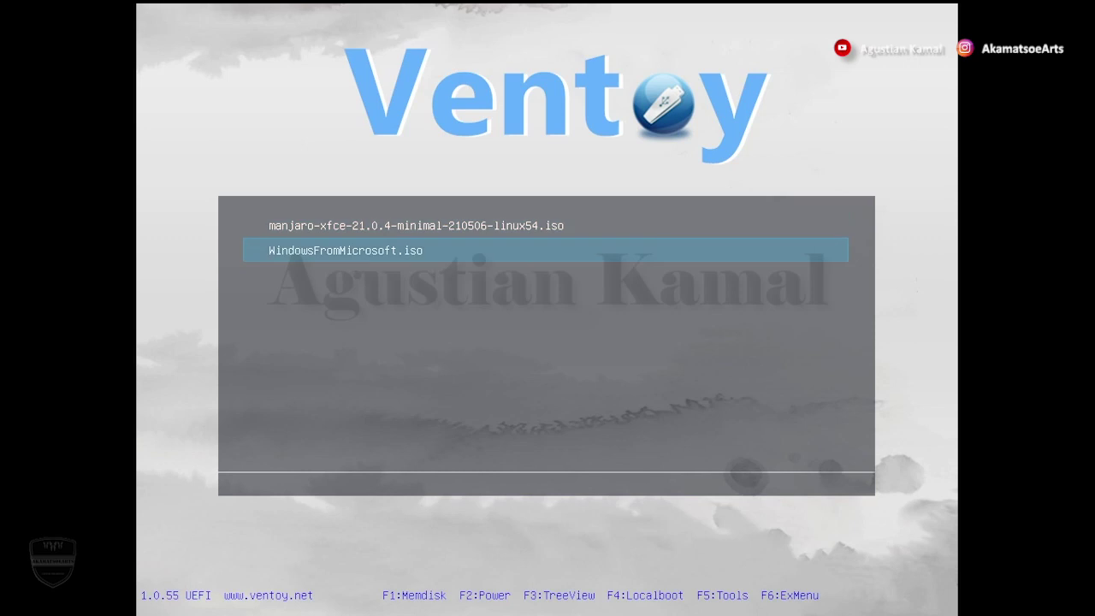
{"action": "key", "text": "Up"}
{"action": "key", "text": "Down"}
{"action": "key", "text": "Up"}
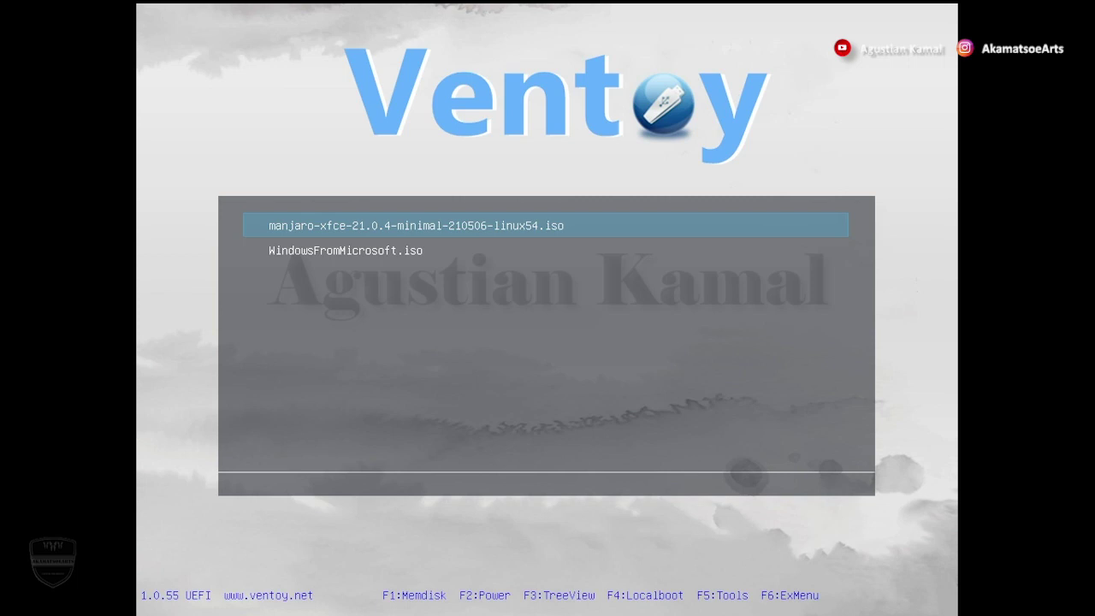
{"action": "key", "text": "Return"}
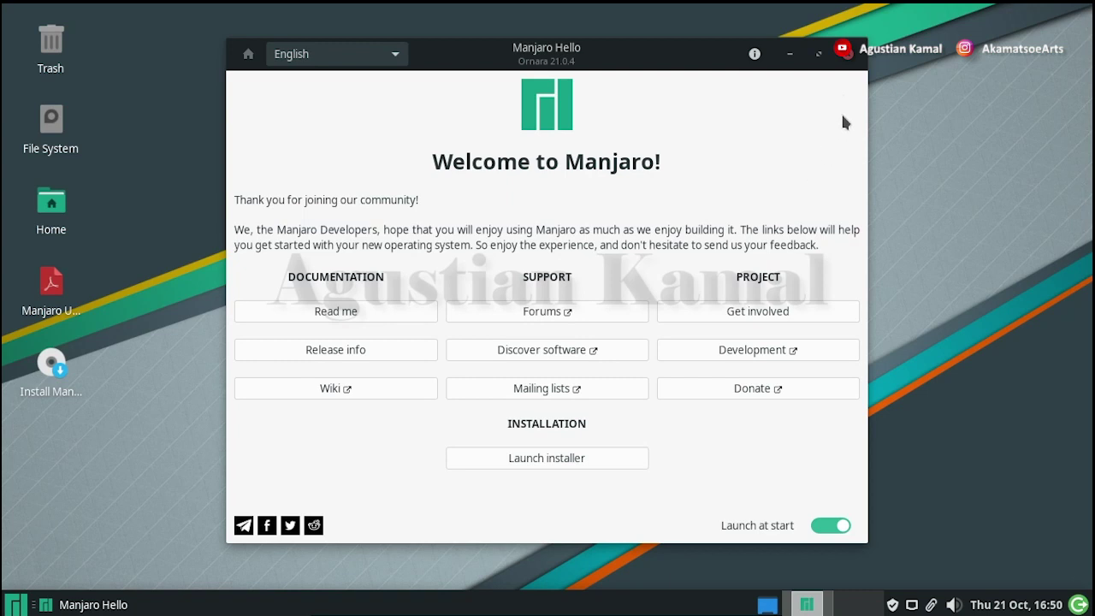
- Close Manjaro Hello and launch GParted by searching 'gparte' in the applications menu
{"action": "left_click", "coordinate": [846, 55]}
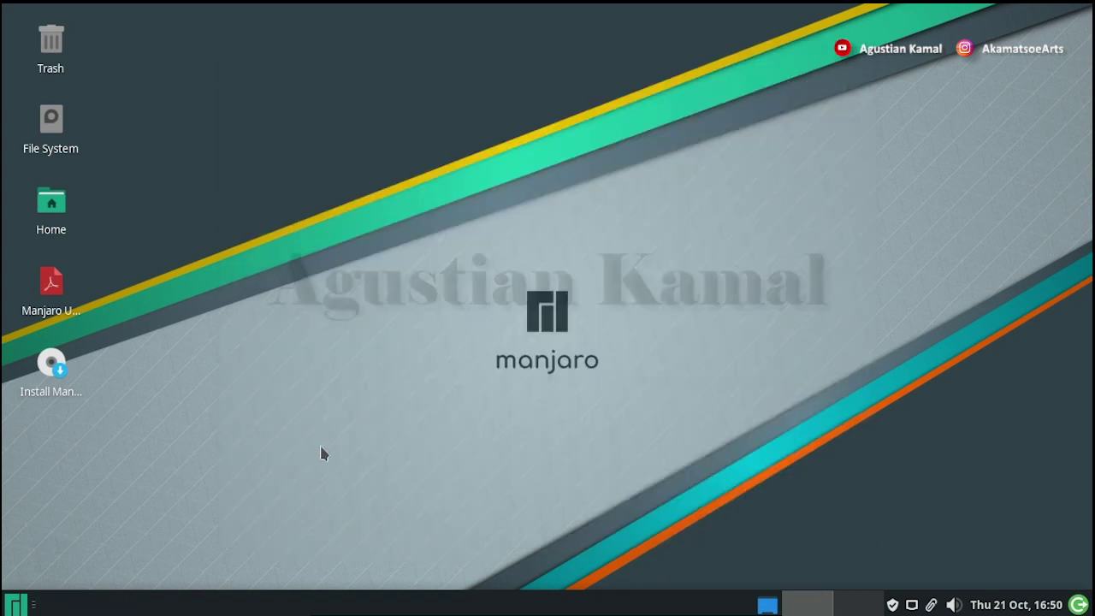
{"action": "left_click", "coordinate": [14, 604]}
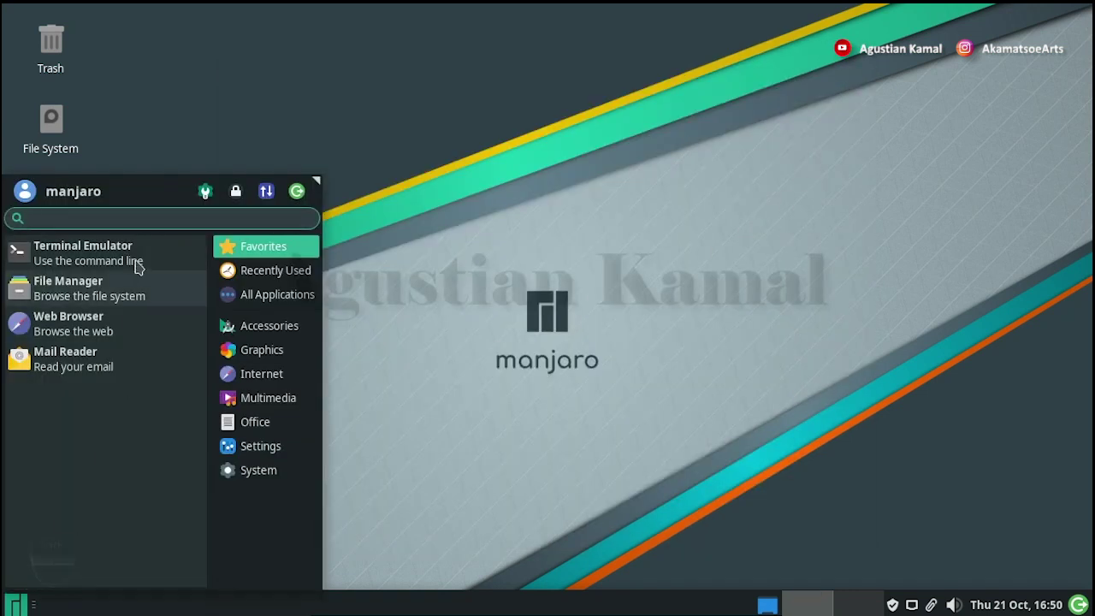
{"action": "type", "text": "gp"}
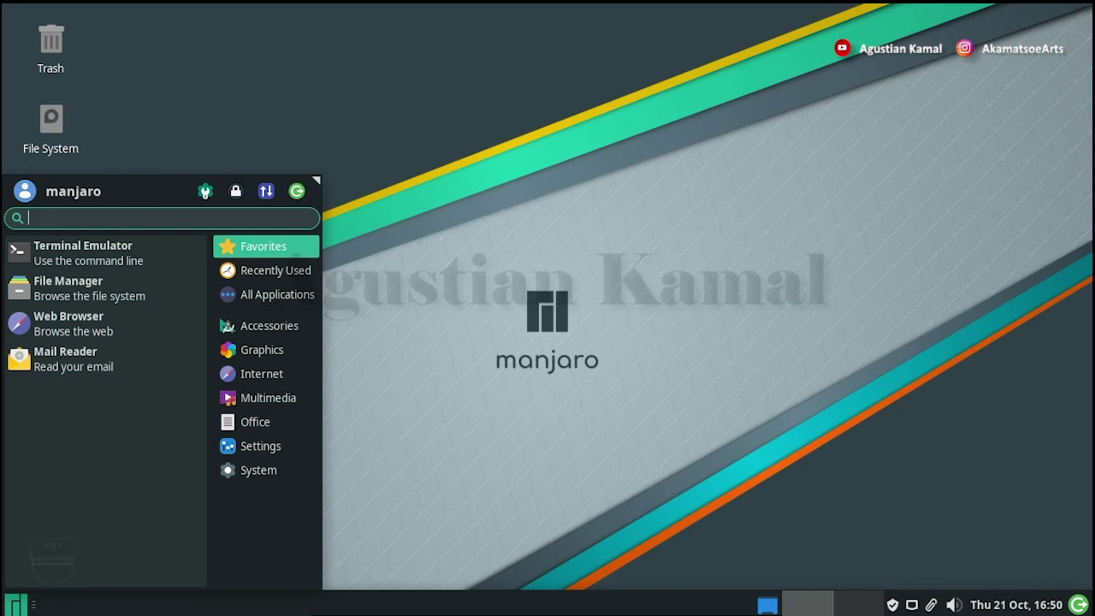
{"action": "type", "text": "arte"}
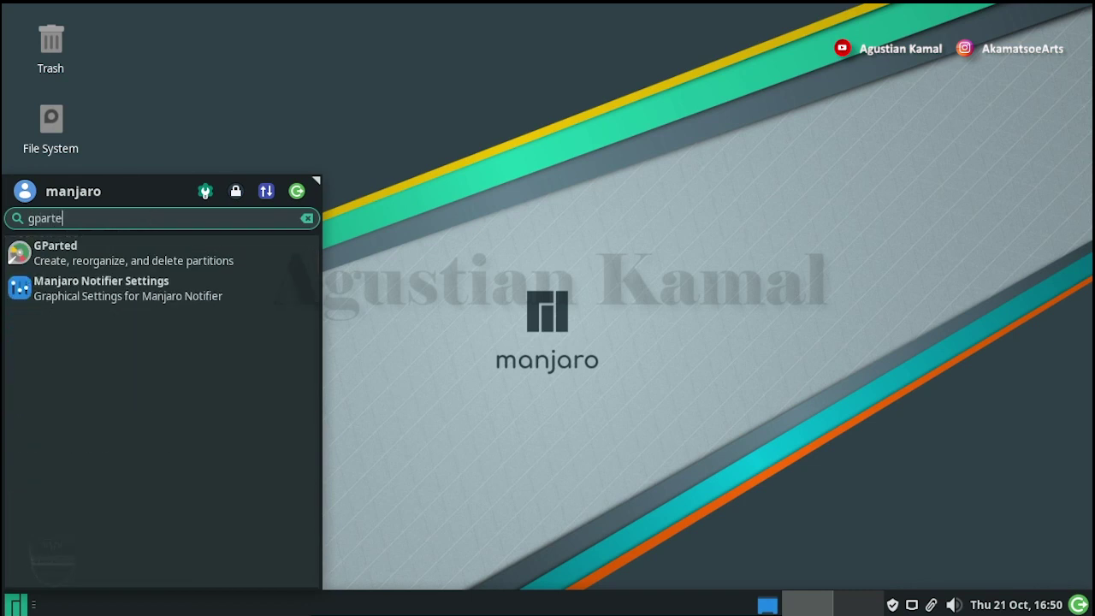
{"action": "left_click", "coordinate": [159, 254]}
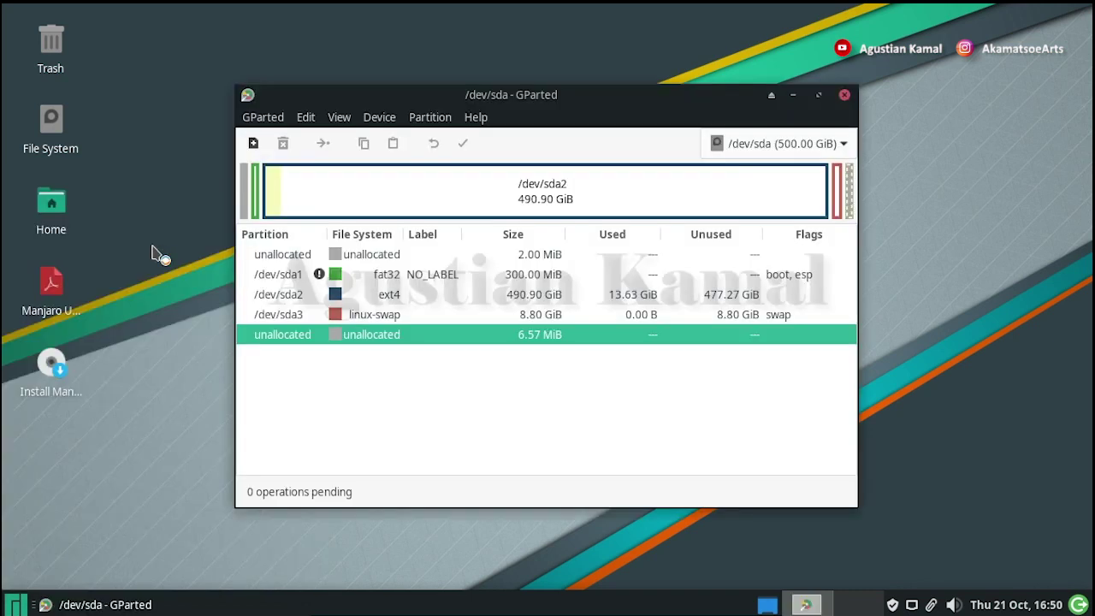
{"action": "left_click", "coordinate": [821, 149]}
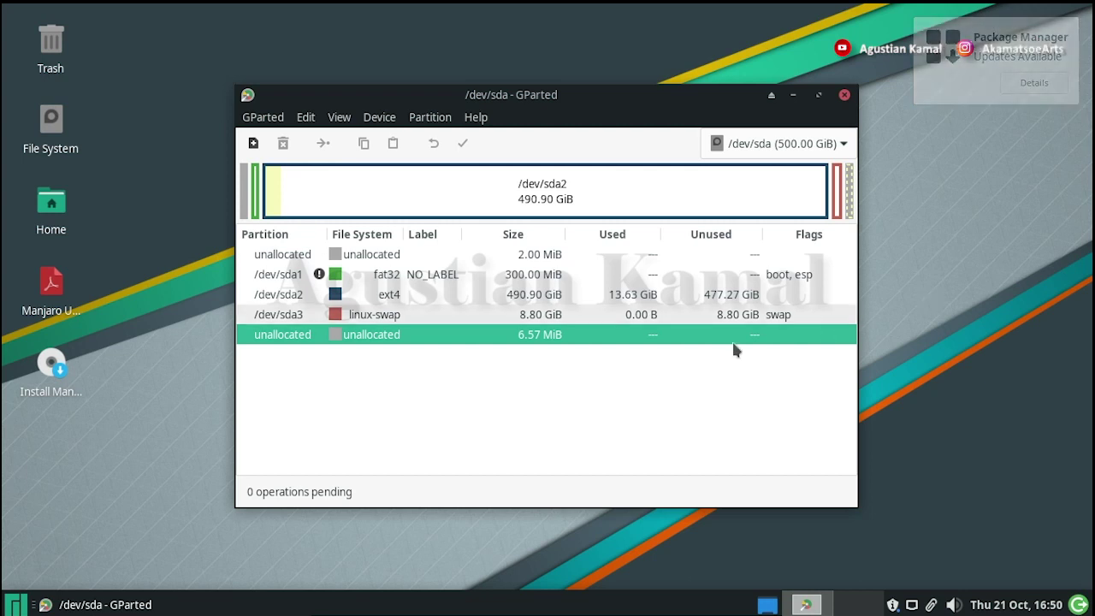
{"action": "left_click", "coordinate": [432, 291]}
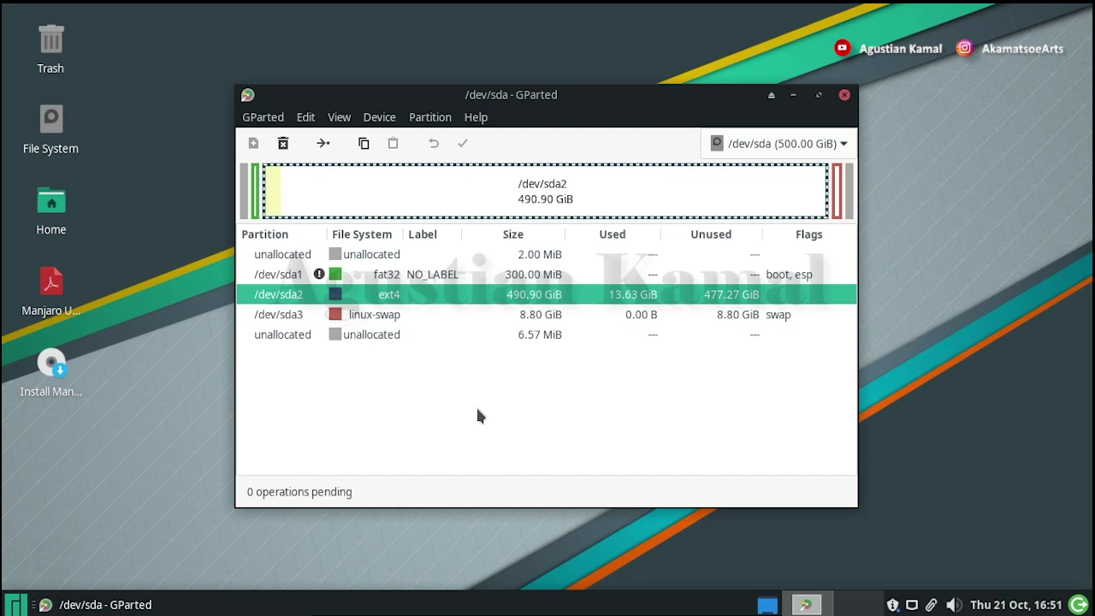
- Resize /dev/sda2 with 102400 MiB free space following, queuing its shrink to 390.90 GiB
{"action": "right_click", "coordinate": [416, 295]}
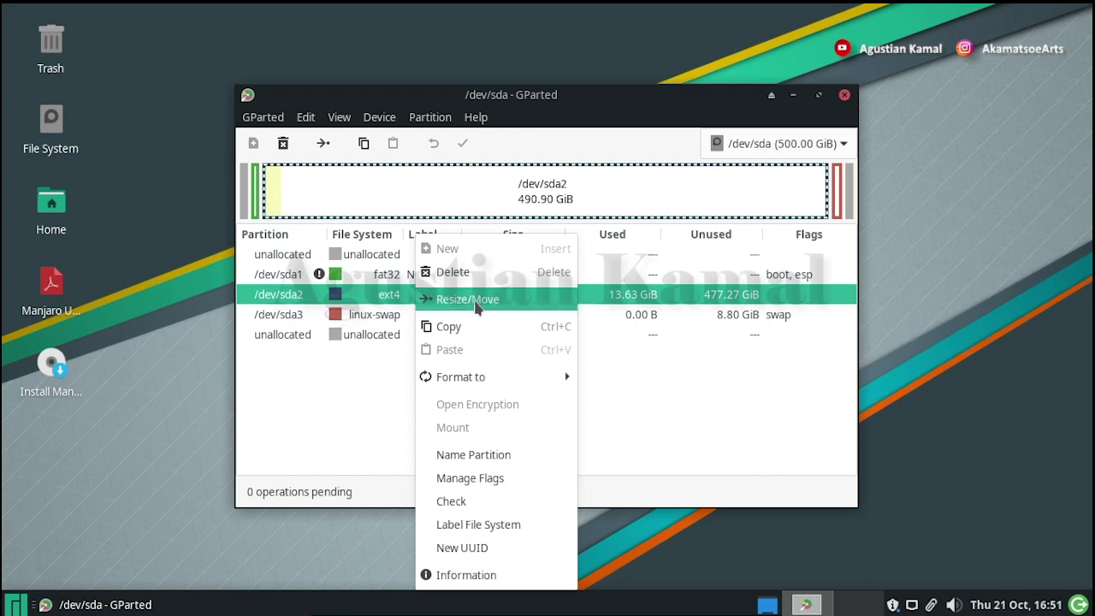
{"action": "left_click", "coordinate": [476, 302]}
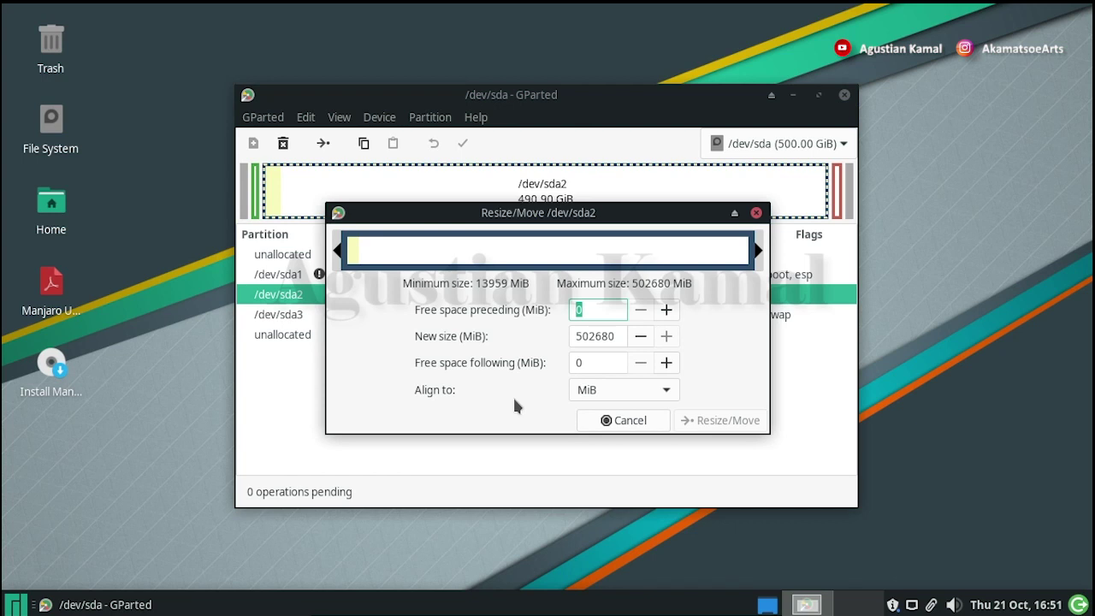
{"action": "left_click", "coordinate": [597, 362]}
{"action": "left_click_drag", "start_coordinate": [597, 362], "coordinate": [562, 368]}
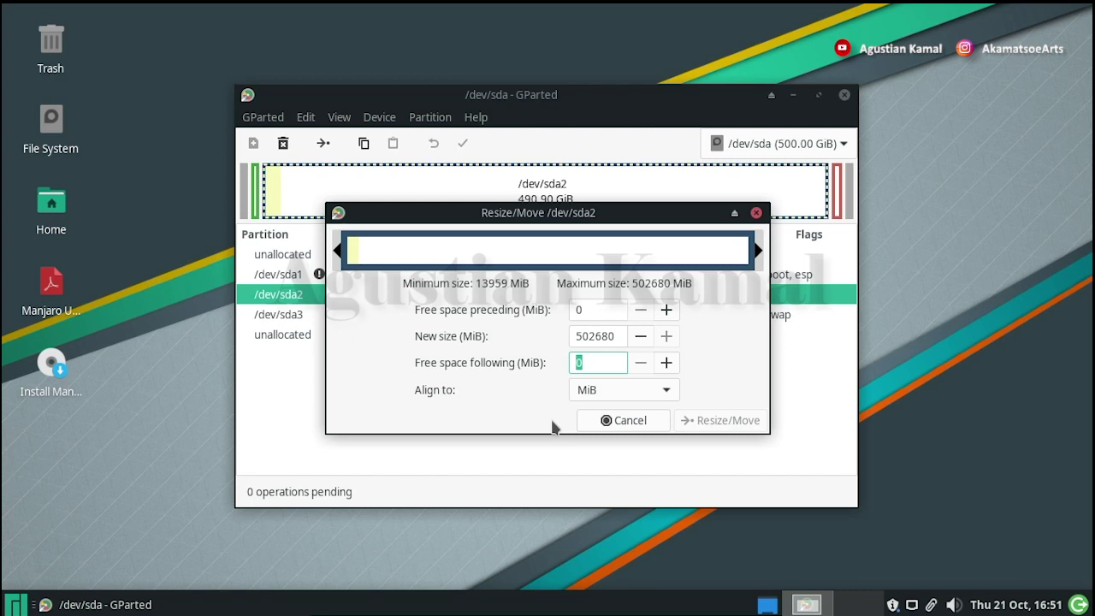
{"action": "type", "text": "102400"}
{"action": "key", "text": "Tab"}
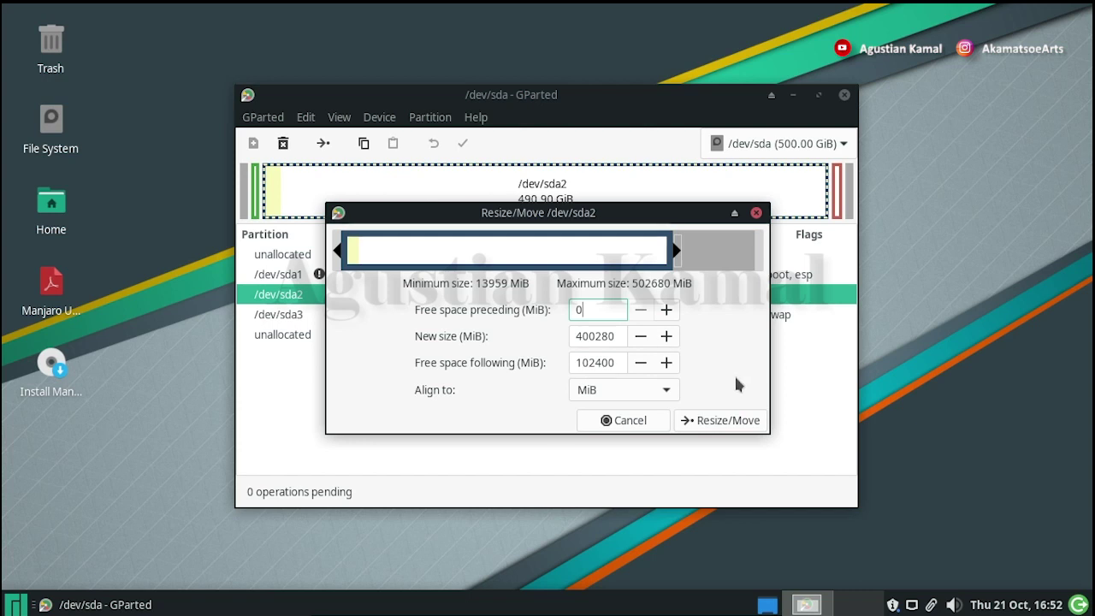
{"action": "left_click", "coordinate": [731, 423]}
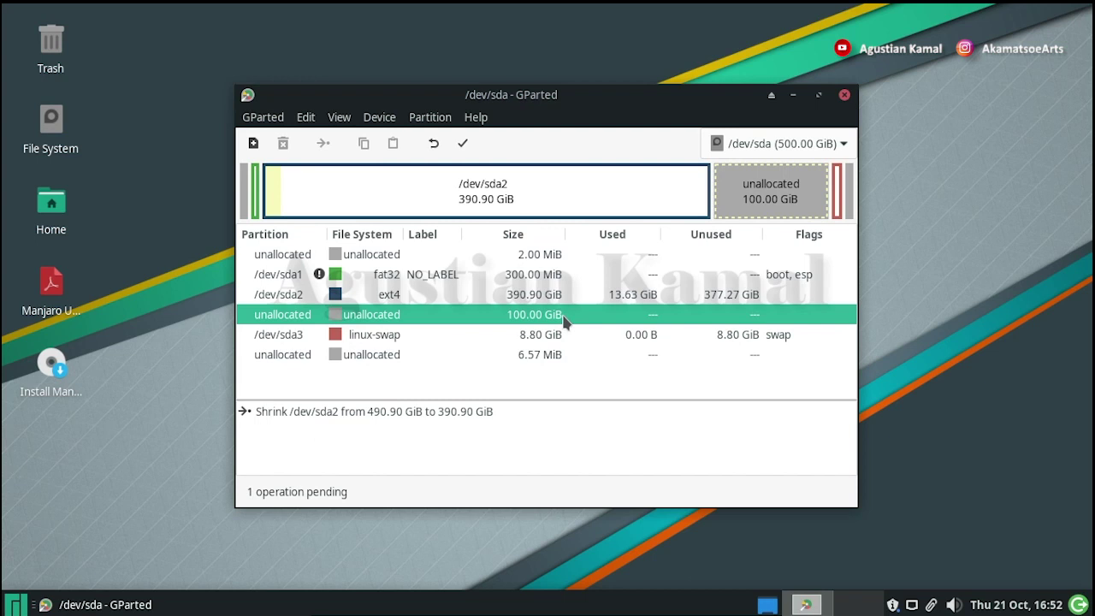
- Apply the queued /dev/sda2 shrink, dismiss the completion report and close GParted
{"action": "left_click", "coordinate": [464, 143]}
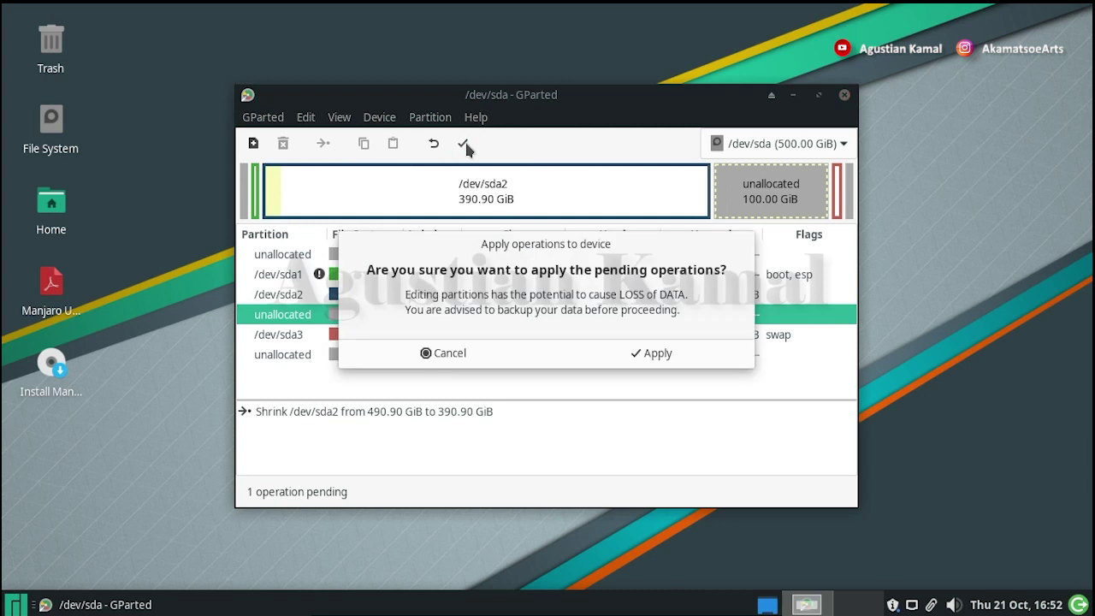
{"action": "left_click", "coordinate": [673, 358]}
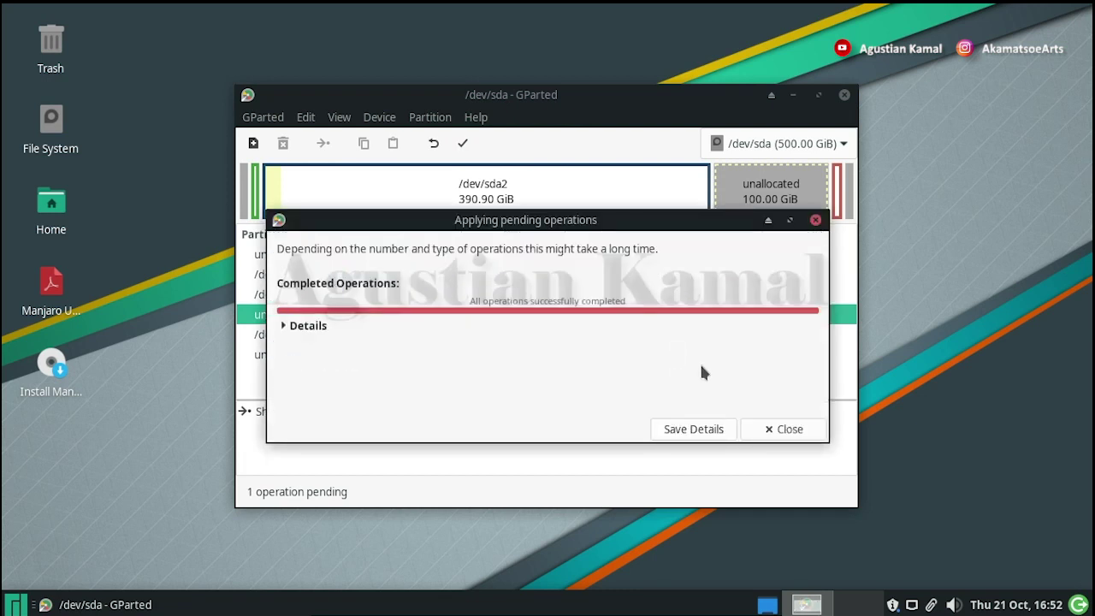
{"action": "left_click", "coordinate": [783, 428]}
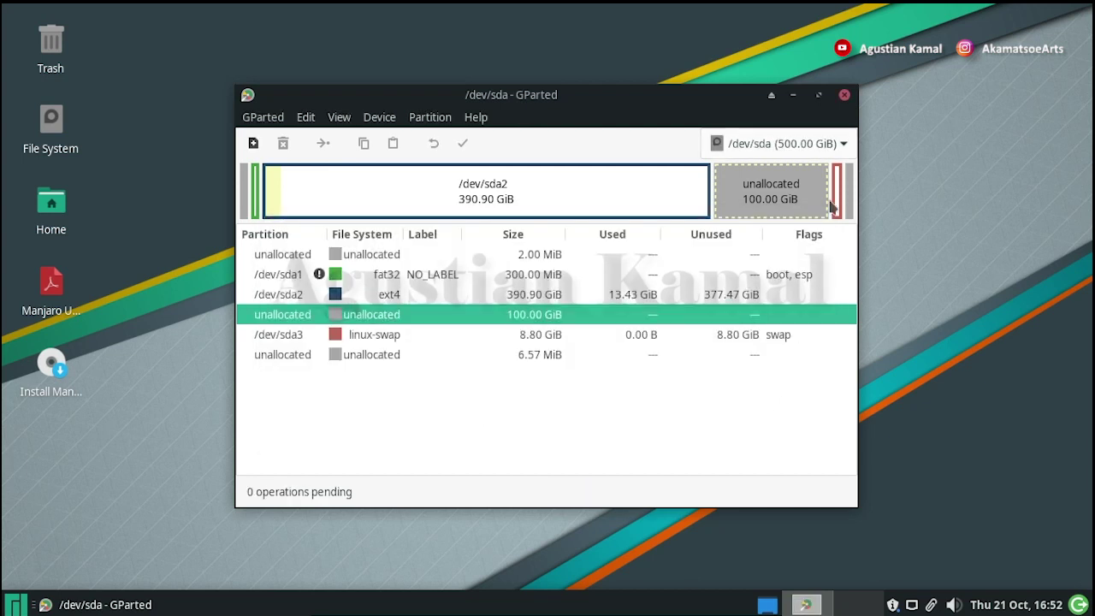
{"action": "left_click", "coordinate": [844, 96]}
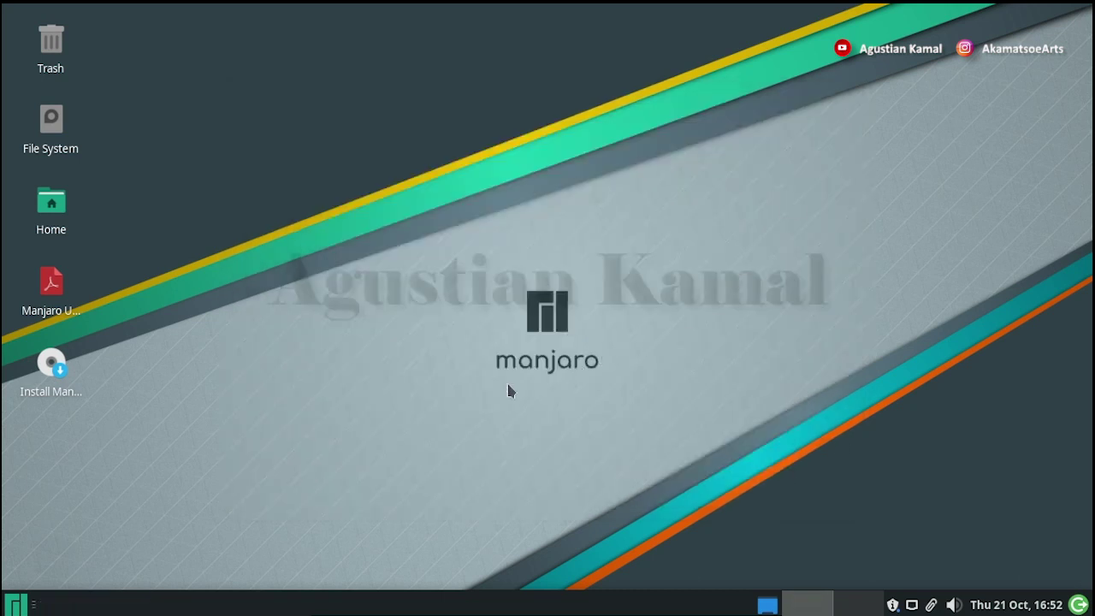
- Restart the live session, boot the Ventoy fallback loader from rEFInd, then boot WindowsFromMicrosoft.iso
{"action": "left_click", "coordinate": [18, 604]}
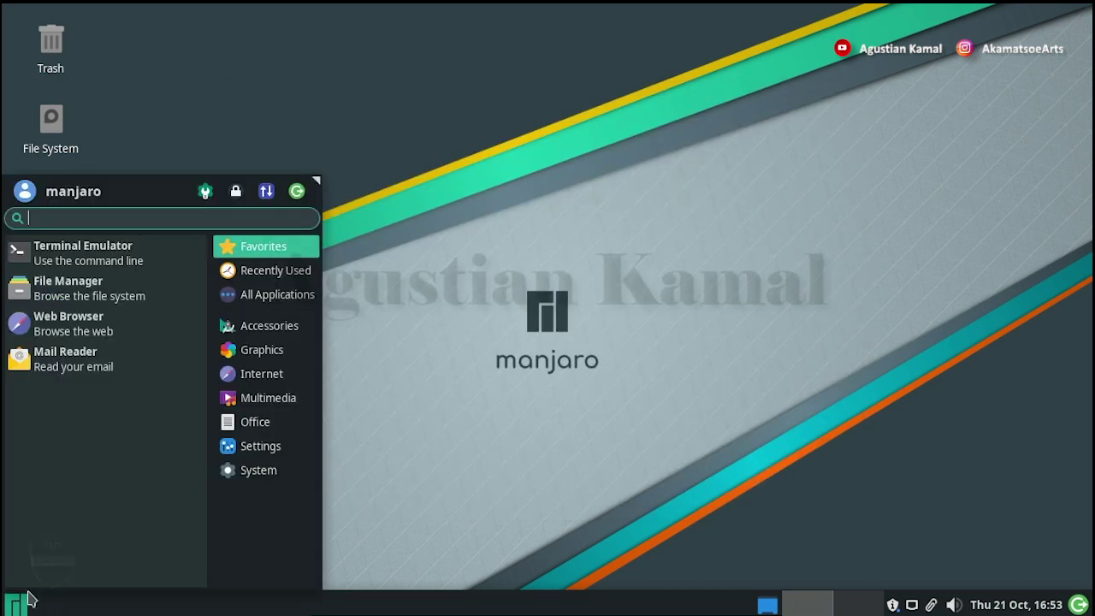
{"action": "left_click", "coordinate": [296, 191]}
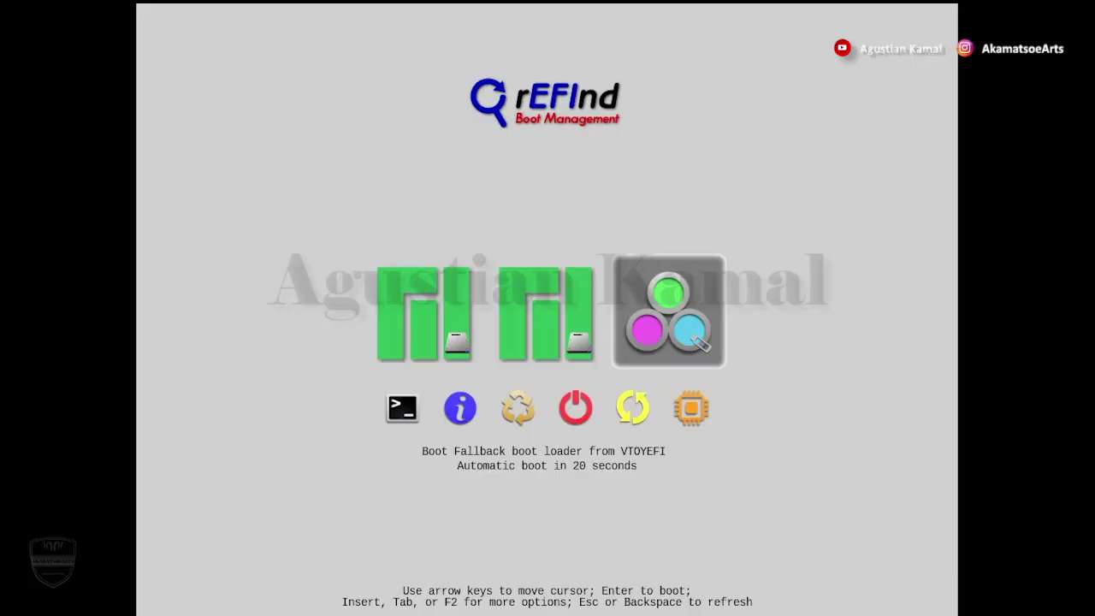
{"action": "key", "text": "Left"}
{"action": "key", "text": "Right"}
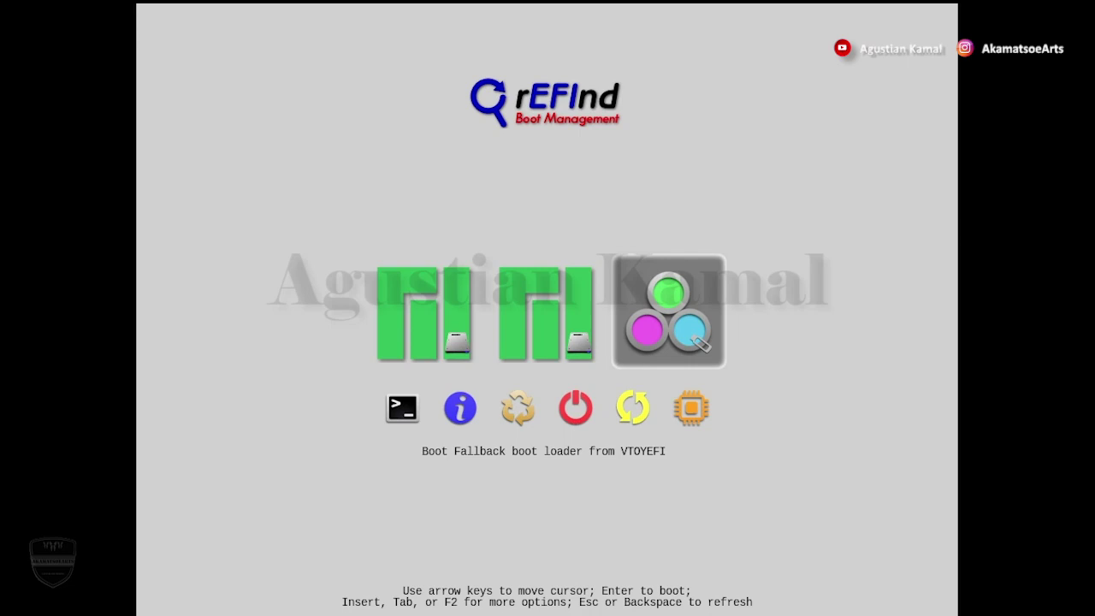
{"action": "key", "text": "Return"}
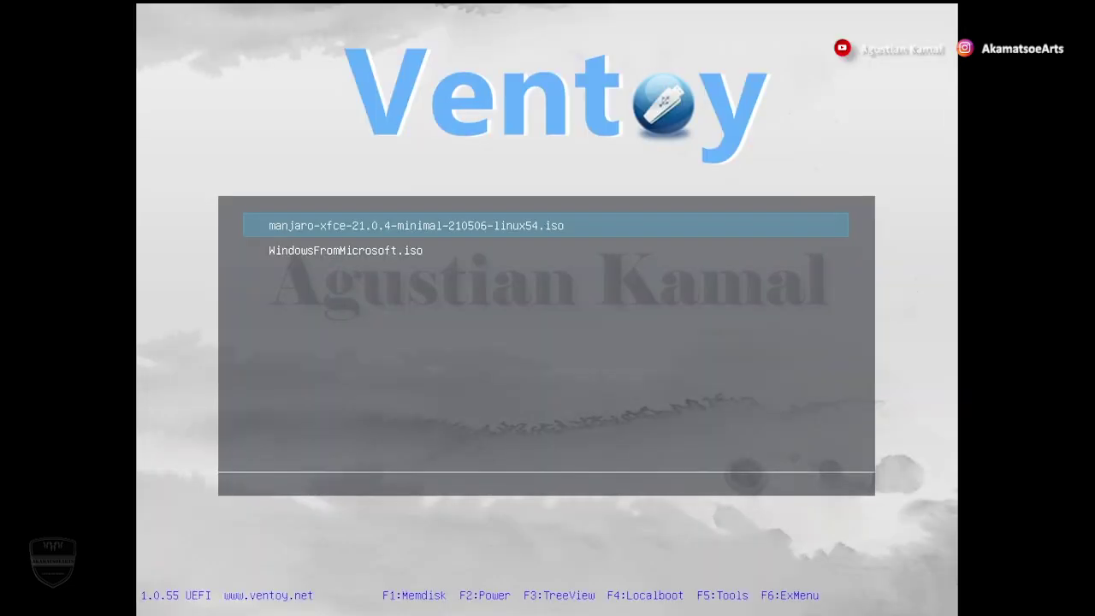
{"action": "key", "text": "Down"}
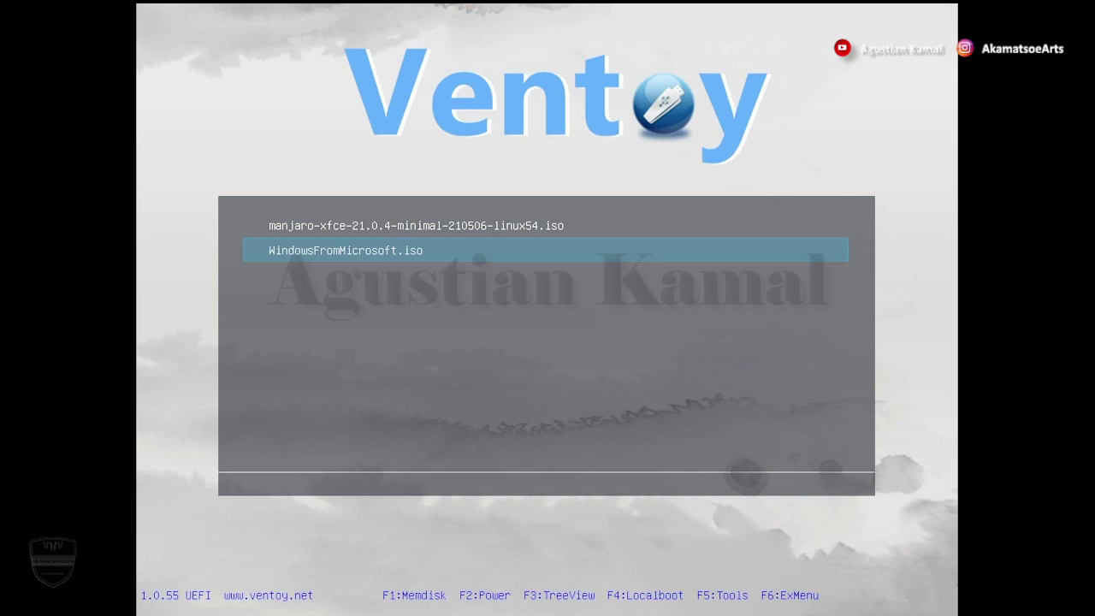
{"action": "key", "text": "Return"}
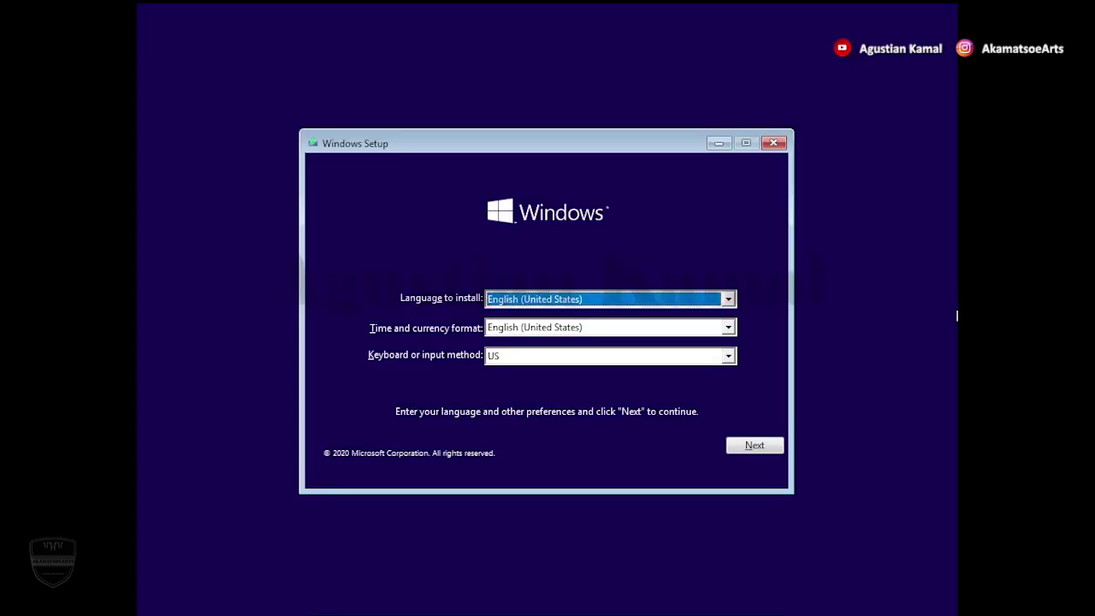
- Start the Windows 10 Pro installation with default language settings and no product key, accepting the license terms
{"action": "left_click", "coordinate": [763, 449]}
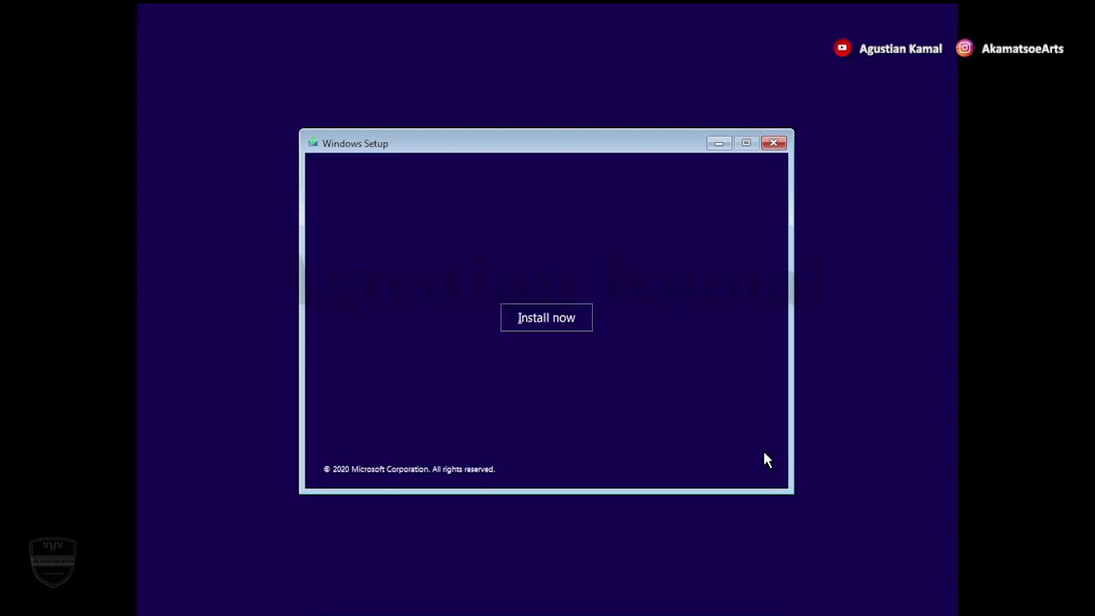
{"action": "left_click", "coordinate": [529, 312]}
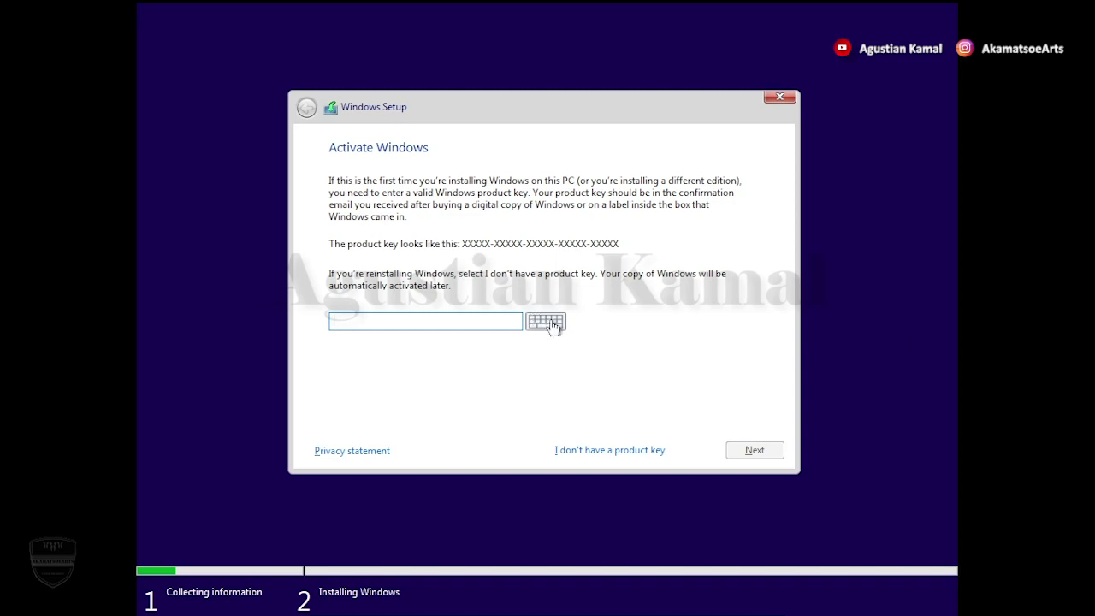
{"action": "left_click", "coordinate": [630, 454]}
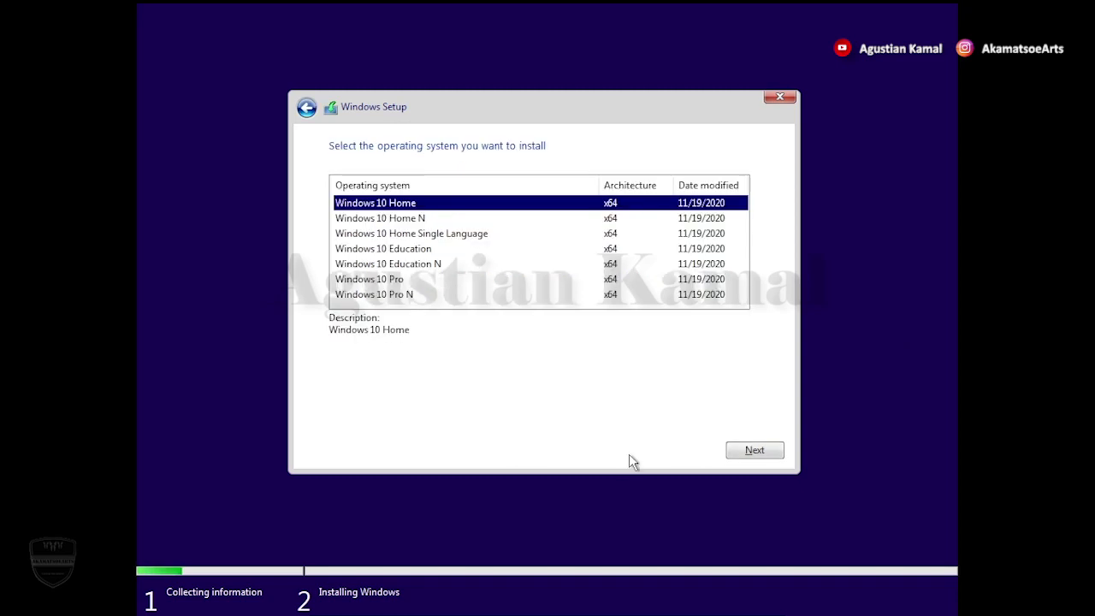
{"action": "left_click", "coordinate": [401, 280]}
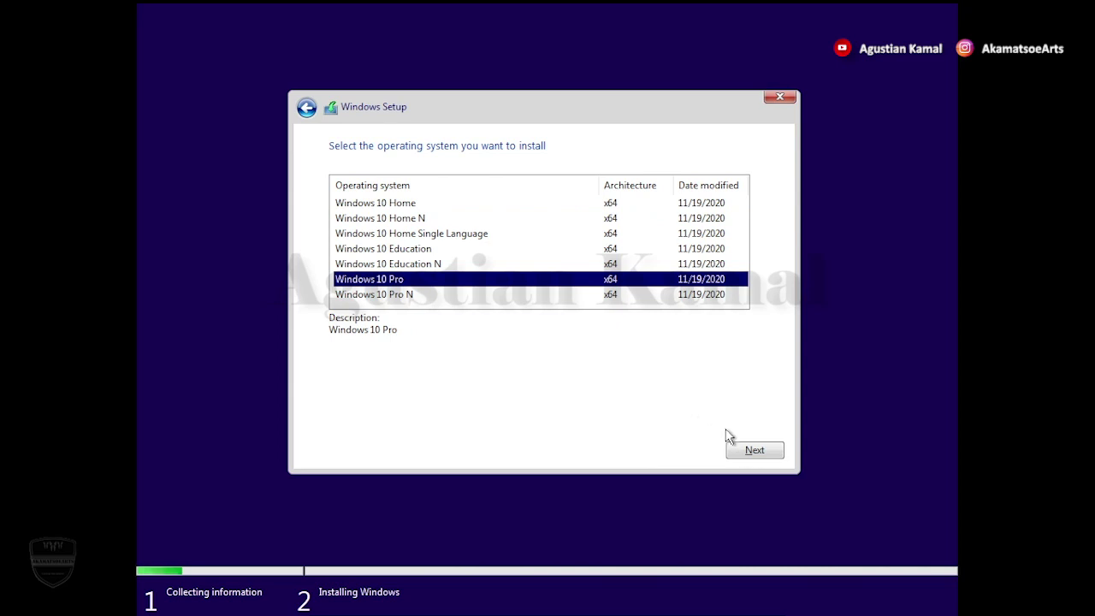
{"action": "left_click", "coordinate": [746, 452]}
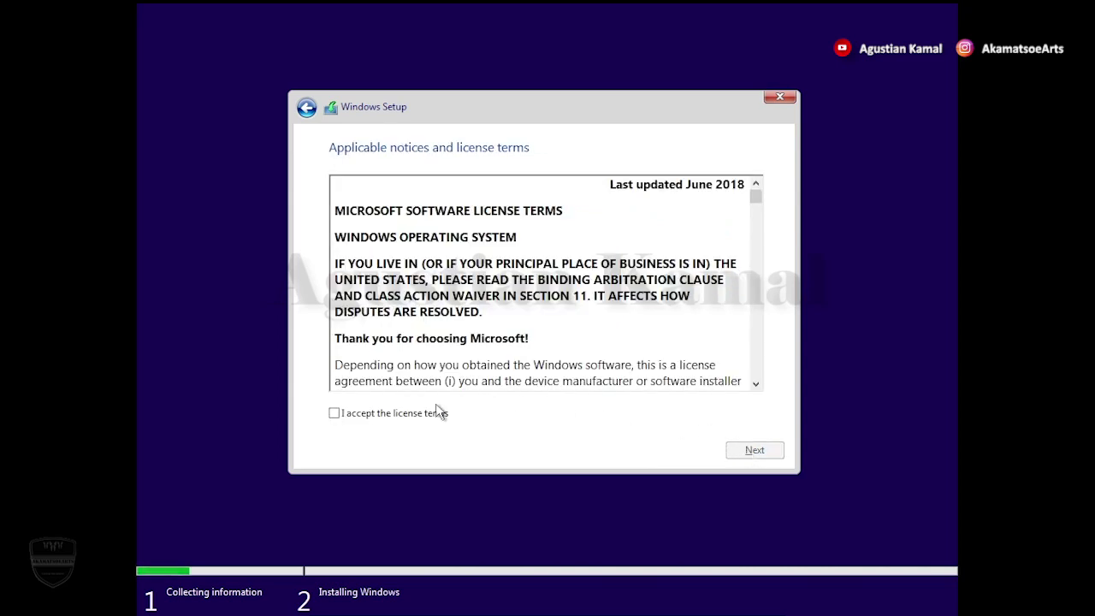
{"action": "left_click", "coordinate": [335, 415]}
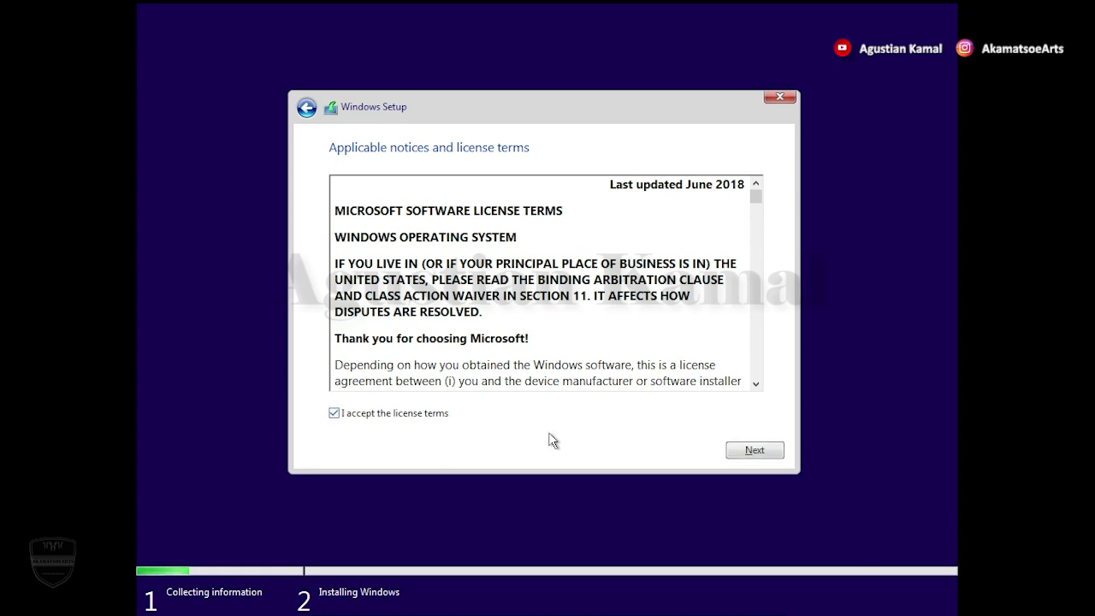
{"action": "left_click", "coordinate": [755, 451]}
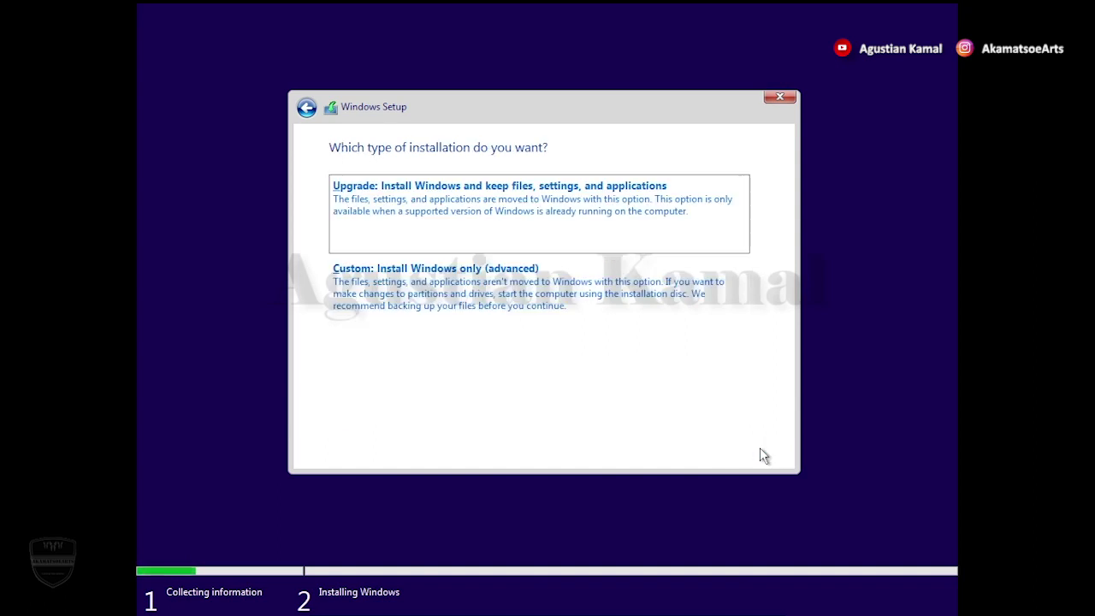
- Choose the Custom install and put Windows on Drive 0's 100.0 GB unallocated space
{"action": "left_click", "coordinate": [460, 299]}
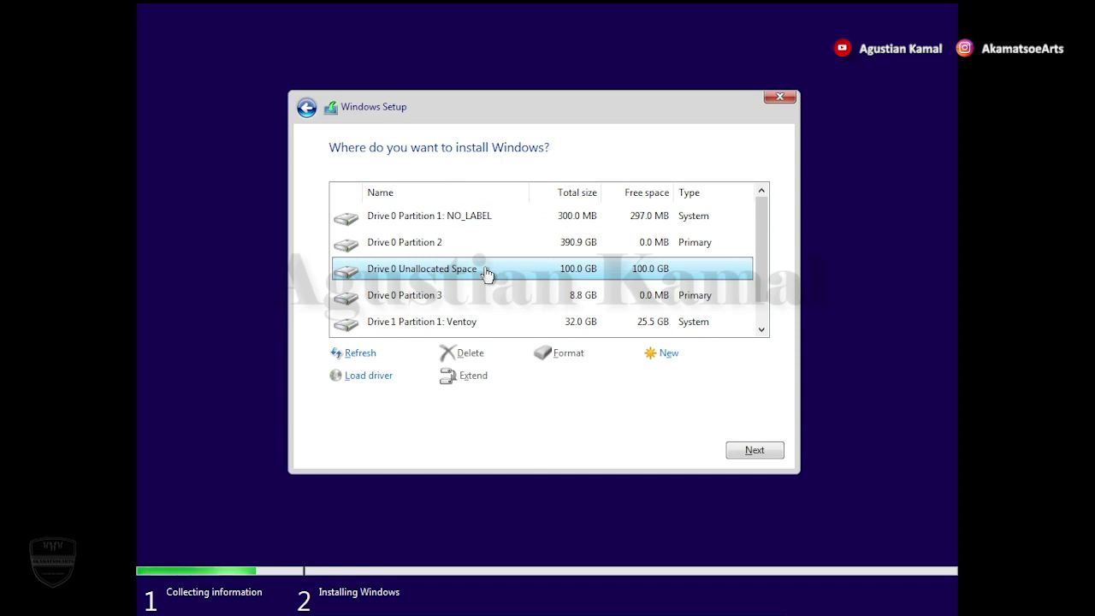
{"action": "left_click", "coordinate": [766, 452]}
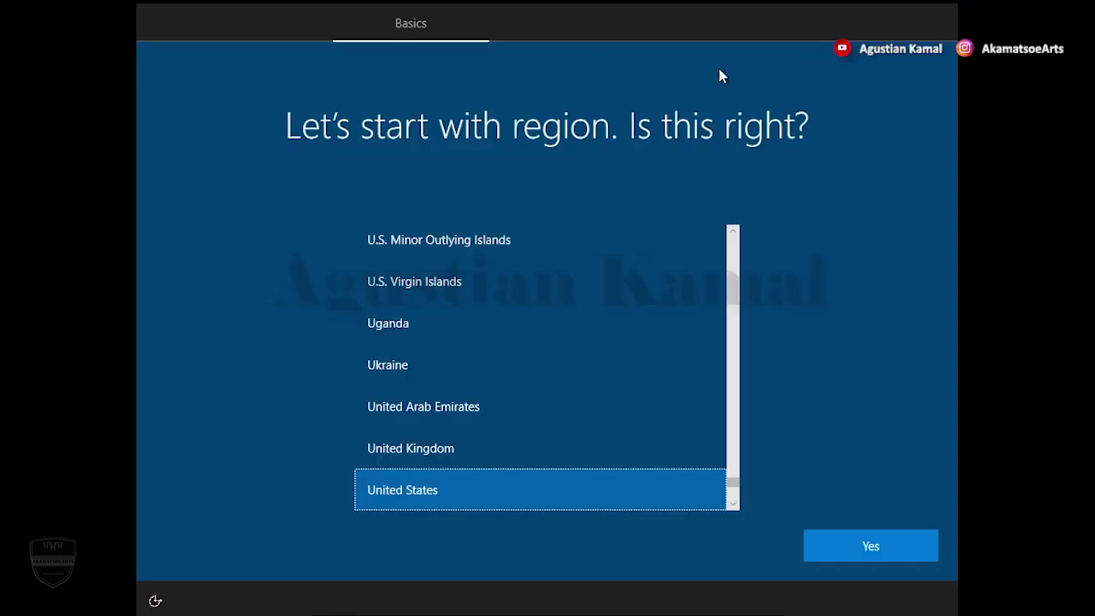
- Confirm United States and the US keyboard, skip a second layout, and continue offline with limited setup
{"action": "left_click", "coordinate": [881, 548]}
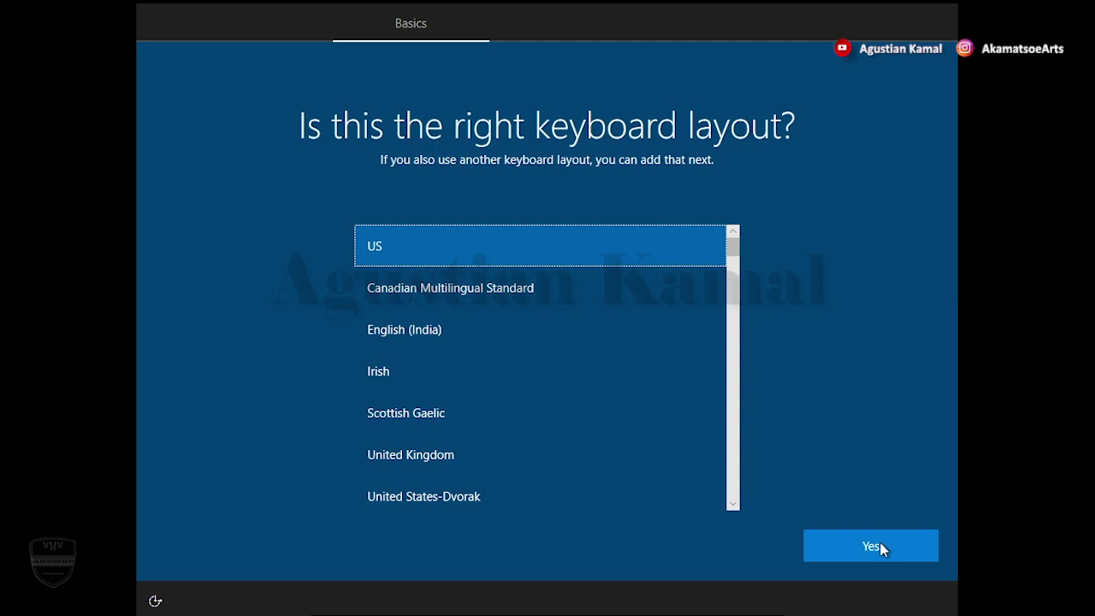
{"action": "left_click", "coordinate": [883, 549]}
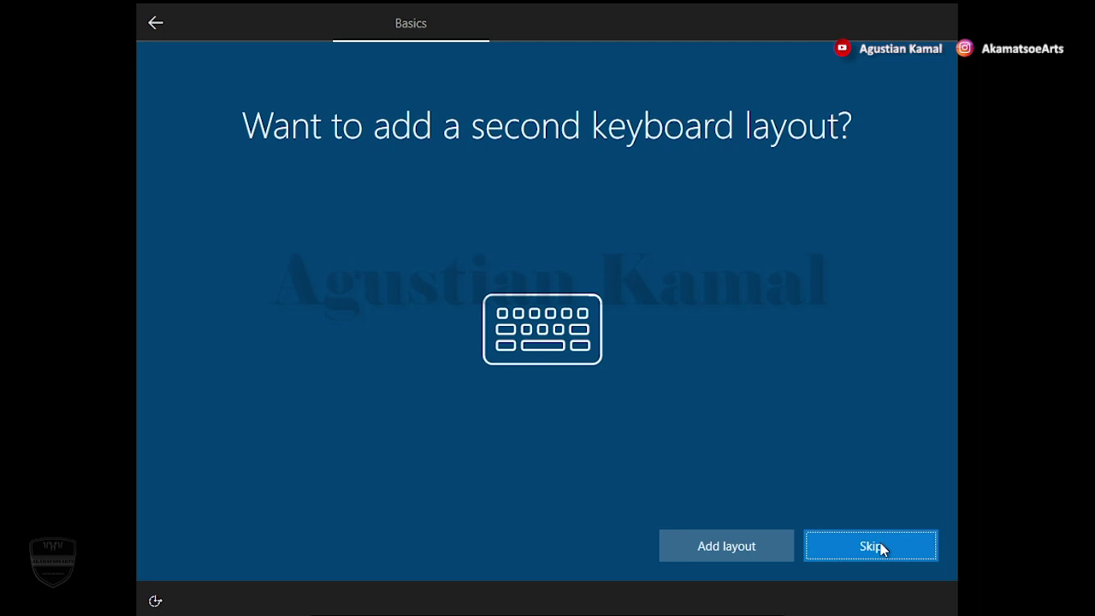
{"action": "left_click", "coordinate": [871, 546]}
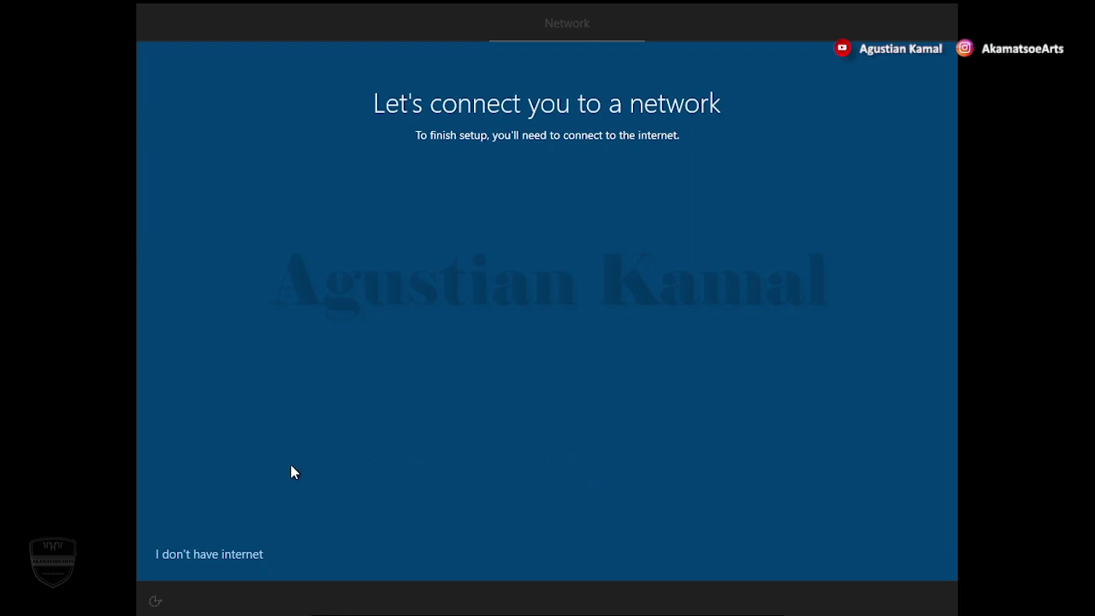
{"action": "left_click", "coordinate": [224, 558]}
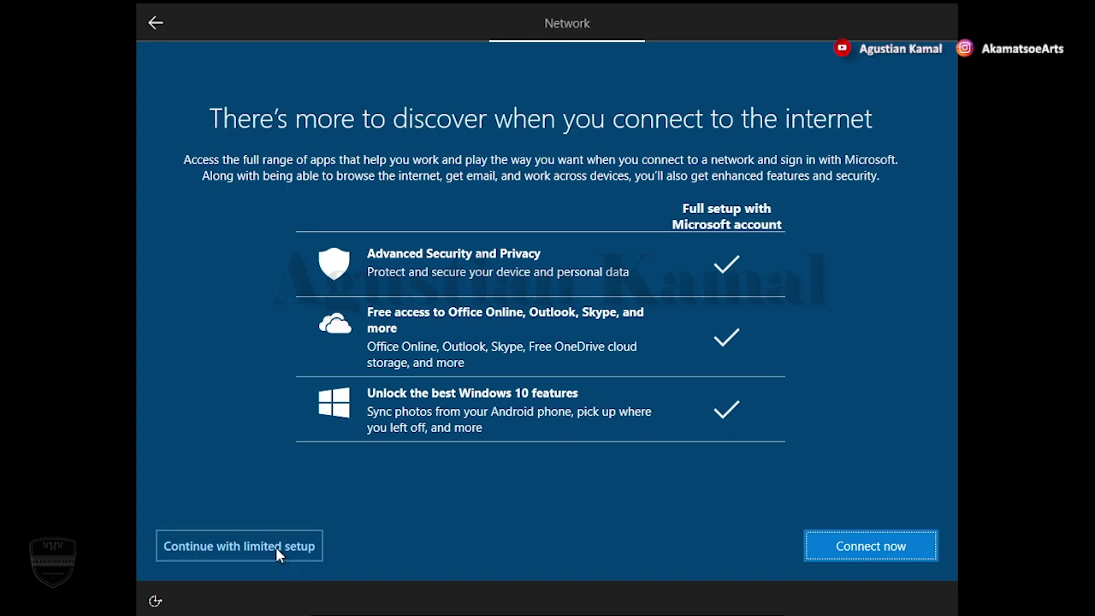
{"action": "left_click", "coordinate": [277, 552]}
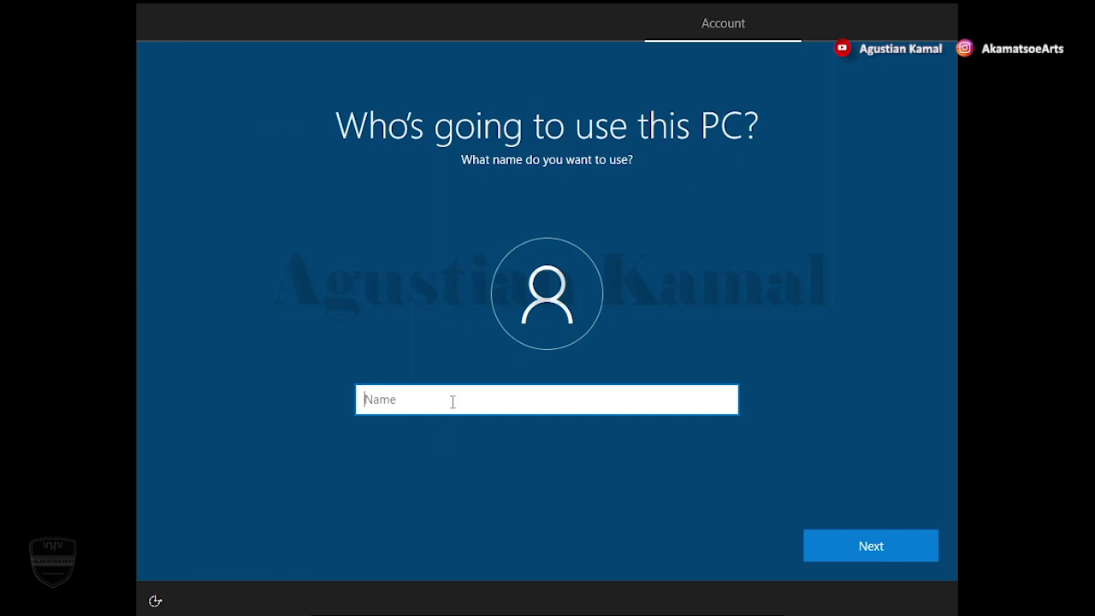
- Create a local account with the user's name and no password
{"action": "type", "text": "agustian kamal"}
{"action": "left_click", "coordinate": [848, 555]}
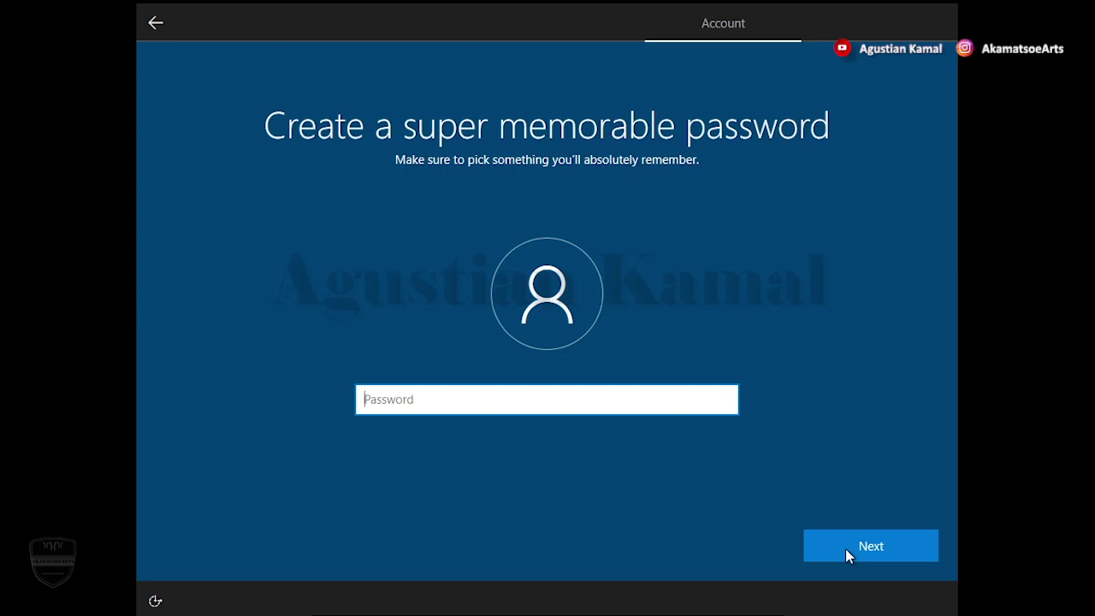
{"action": "left_click", "coordinate": [846, 549]}
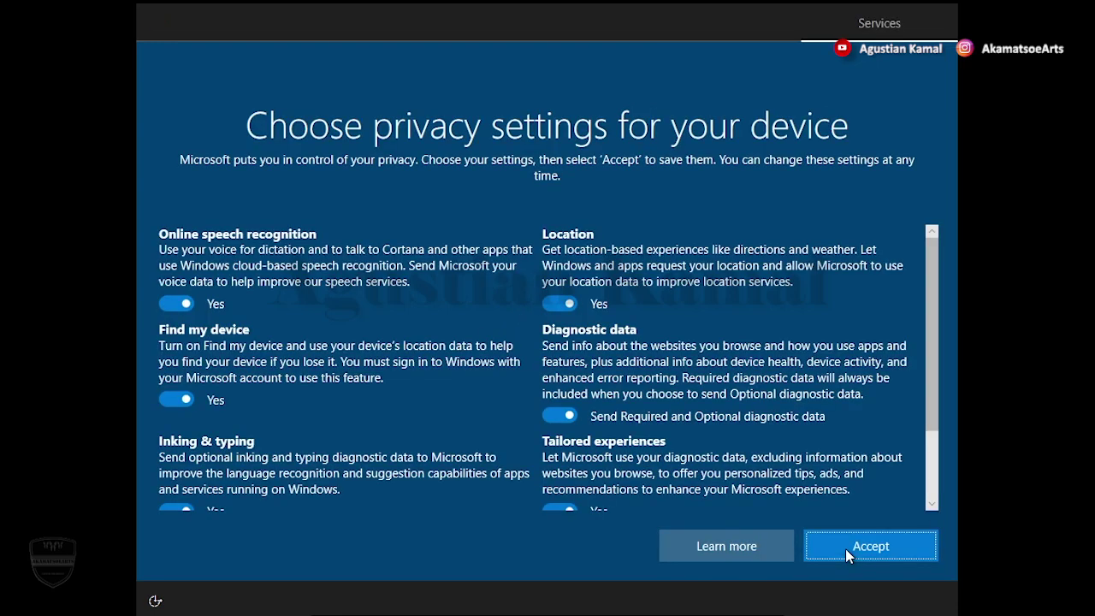
- Turn off speech, location, Find my device, inking, advertising ID and tailored experiences, with required-only diagnostics, then accept
{"action": "left_click", "coordinate": [190, 305]}
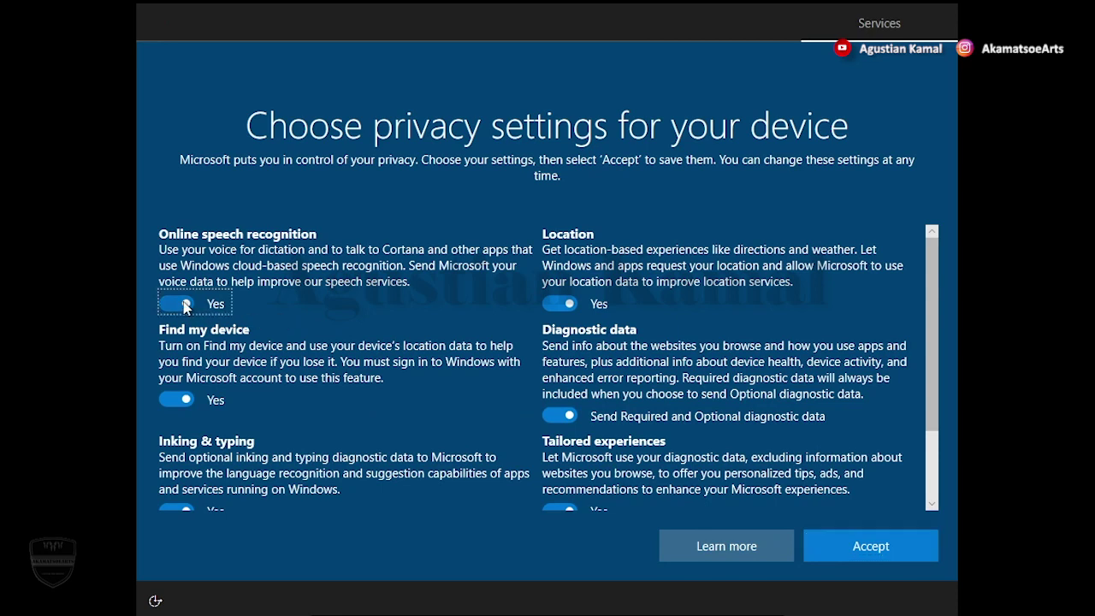
{"action": "left_click", "coordinate": [552, 303]}
{"action": "left_click", "coordinate": [559, 431]}
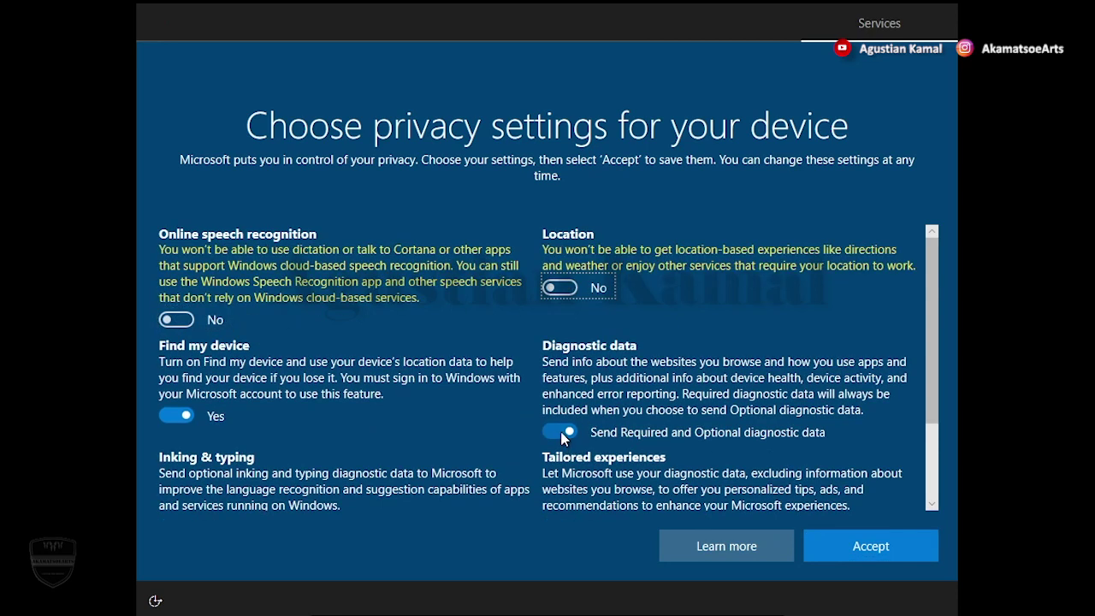
{"action": "left_click", "coordinate": [176, 416]}
{"action": "scroll", "coordinate": [343, 411], "scroll_direction": "down", "scroll_amount": 2}
{"action": "left_click", "coordinate": [176, 414]}
{"action": "left_click", "coordinate": [176, 492]}
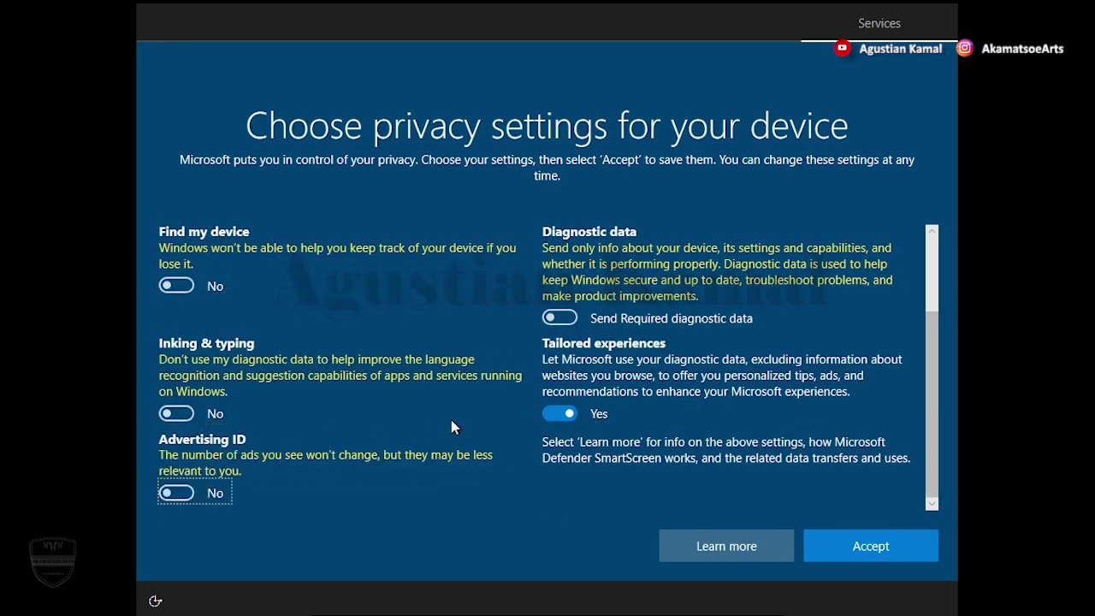
{"action": "left_click", "coordinate": [554, 414]}
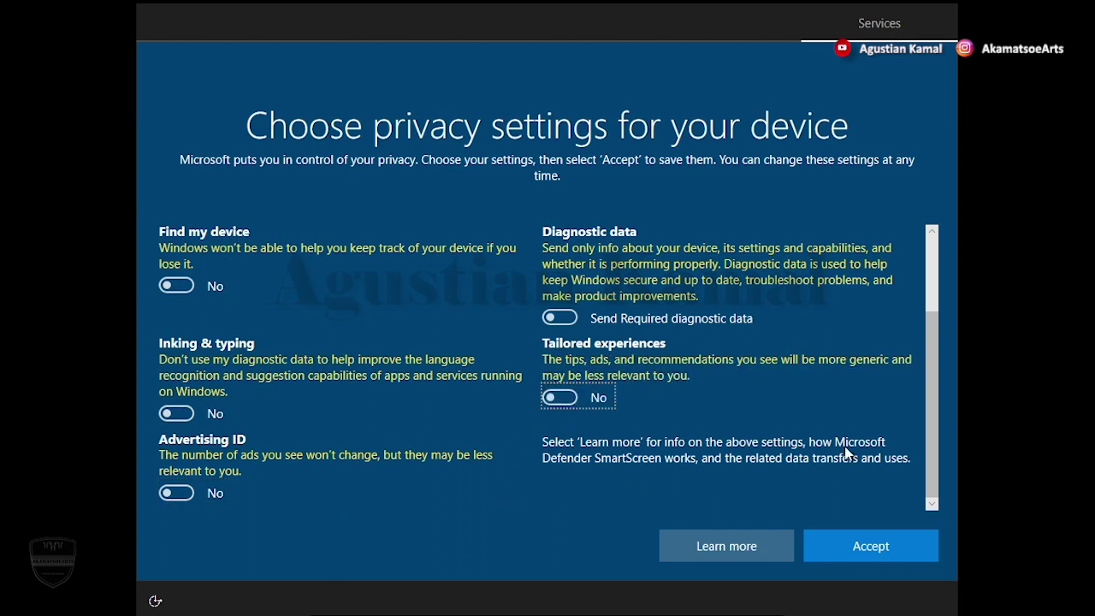
{"action": "left_click", "coordinate": [871, 546]}
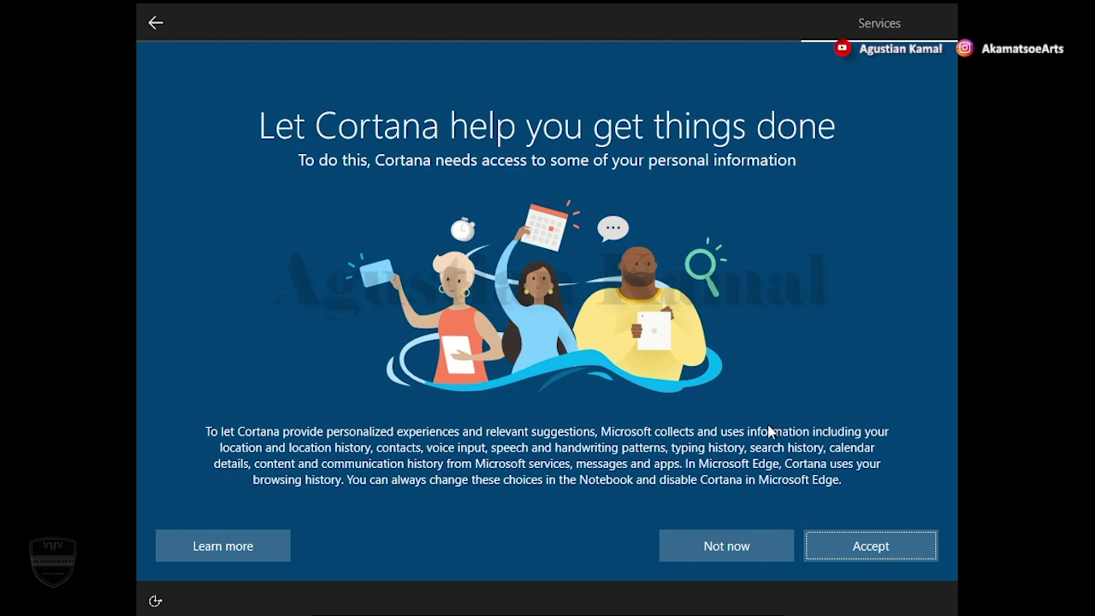
- Decline Cortana, then restart Windows from the Start menu's Power options once the desktop appears
{"action": "left_click", "coordinate": [726, 546]}
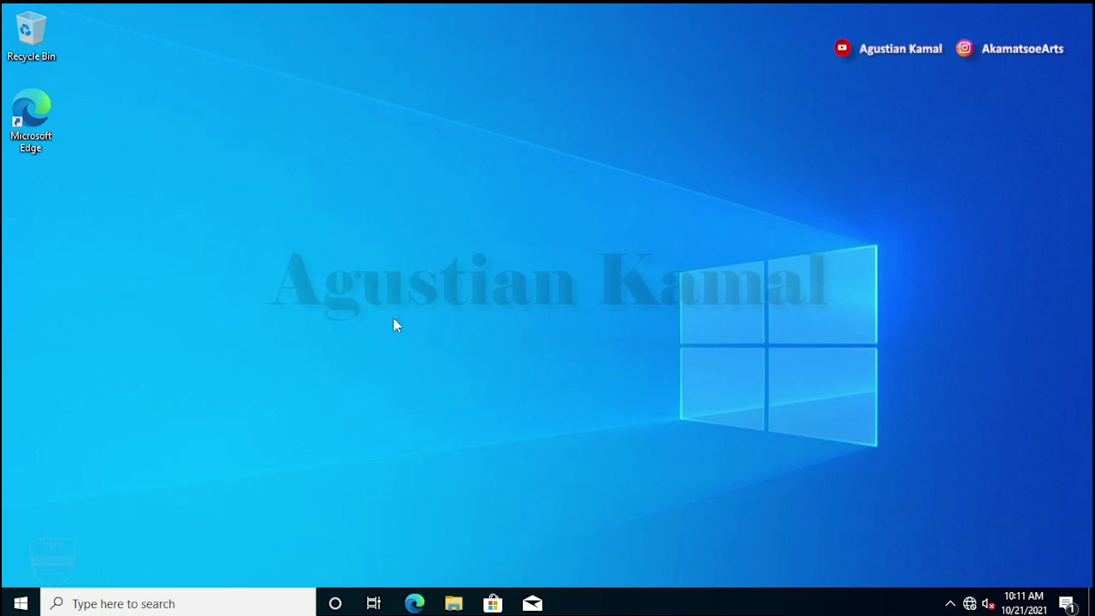
{"action": "left_click", "coordinate": [20, 601]}
{"action": "left_click", "coordinate": [21, 569]}
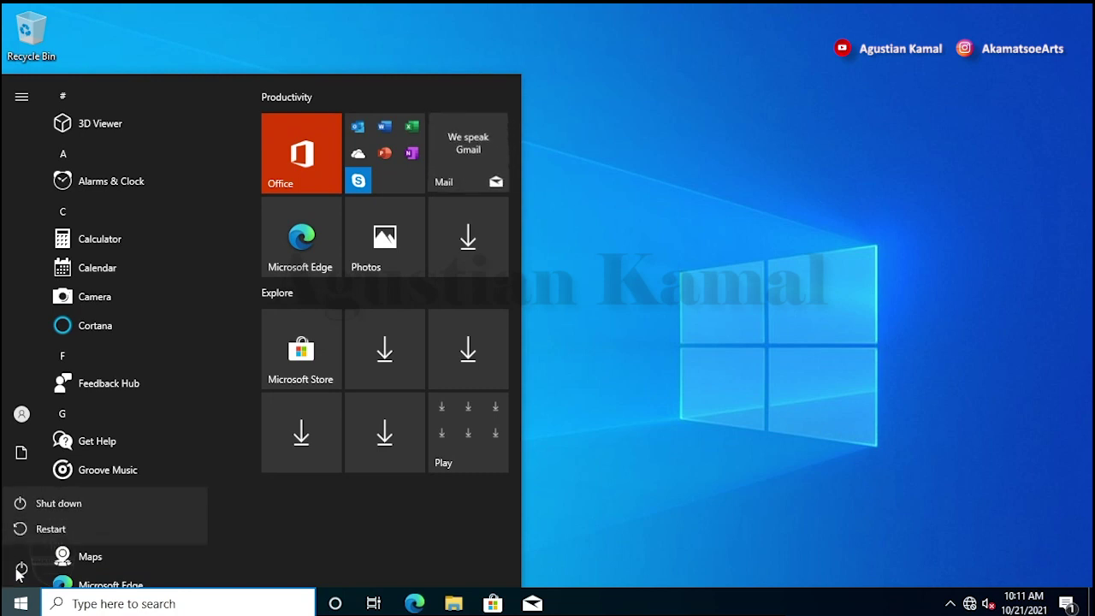
{"action": "left_click", "coordinate": [63, 534]}
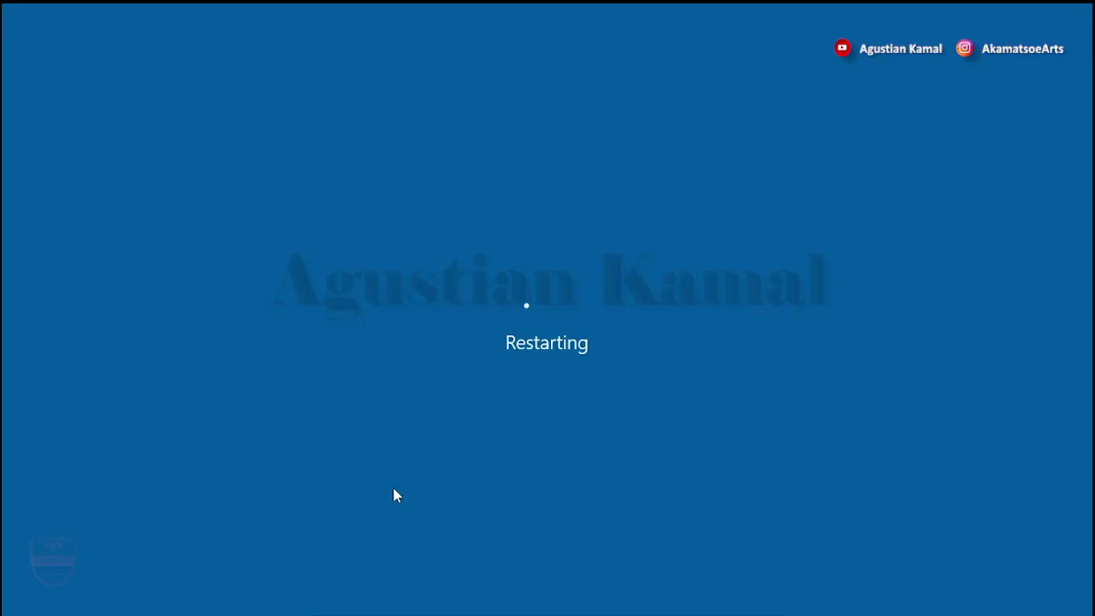